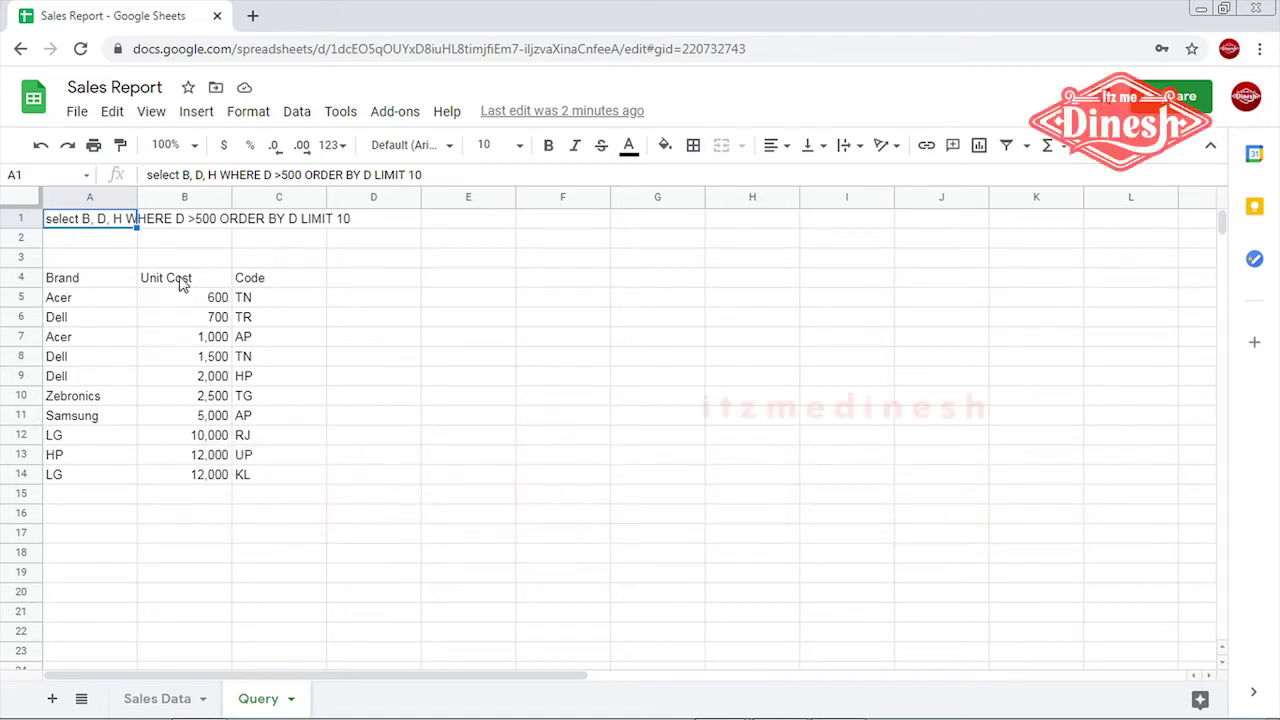
- Review the State values in column G of Sales Data, such as Arunachal Pradesh
left_click(157, 698)
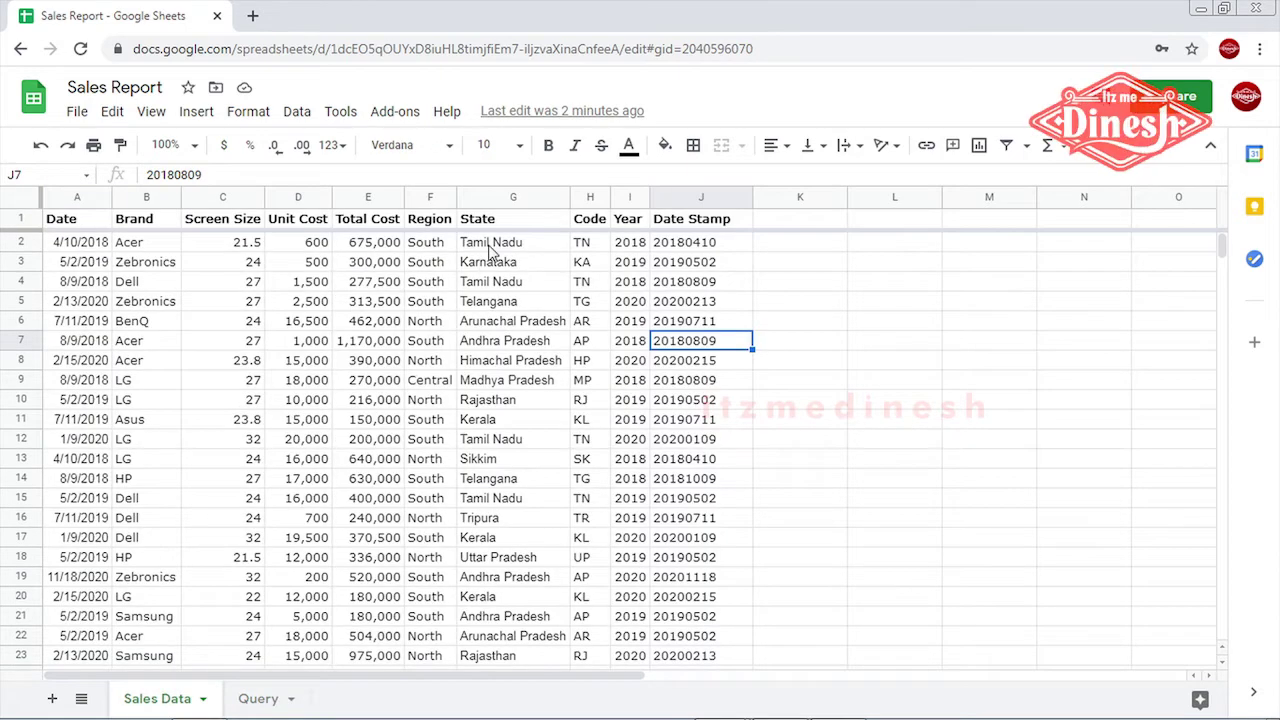
left_click(490, 246)
left_click(497, 199)
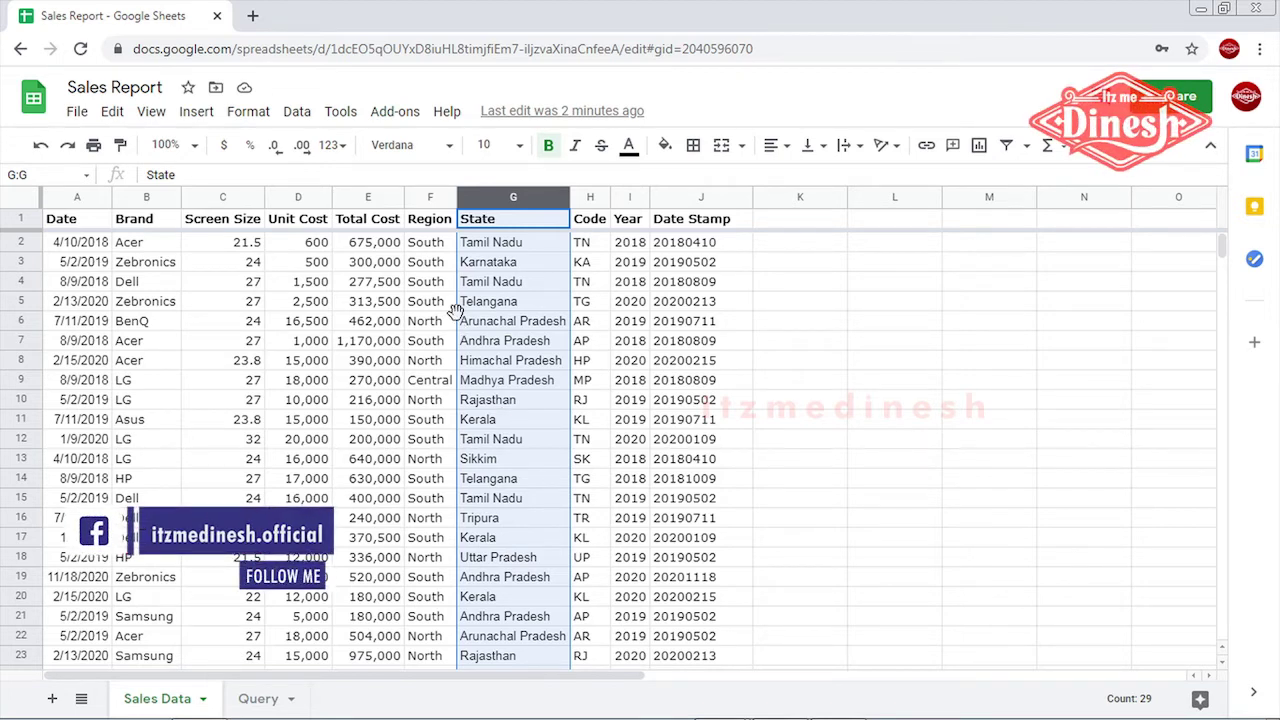
left_click(541, 321)
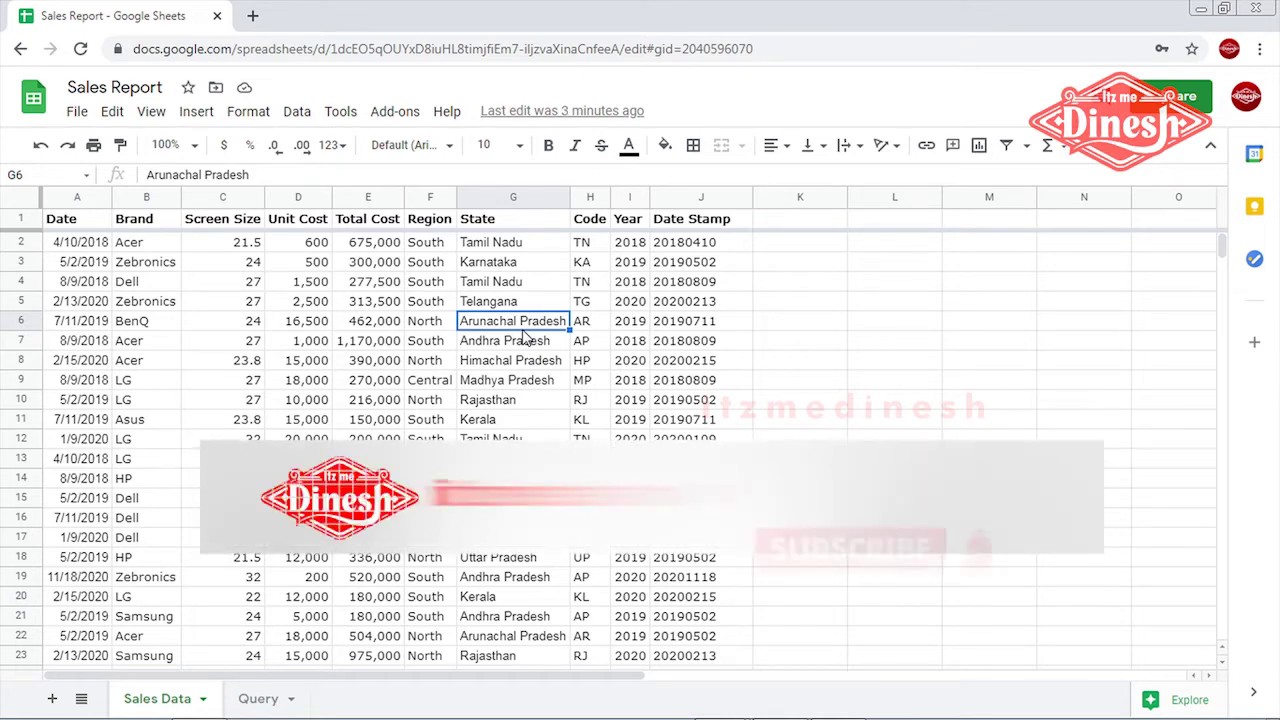
left_click(260, 699)
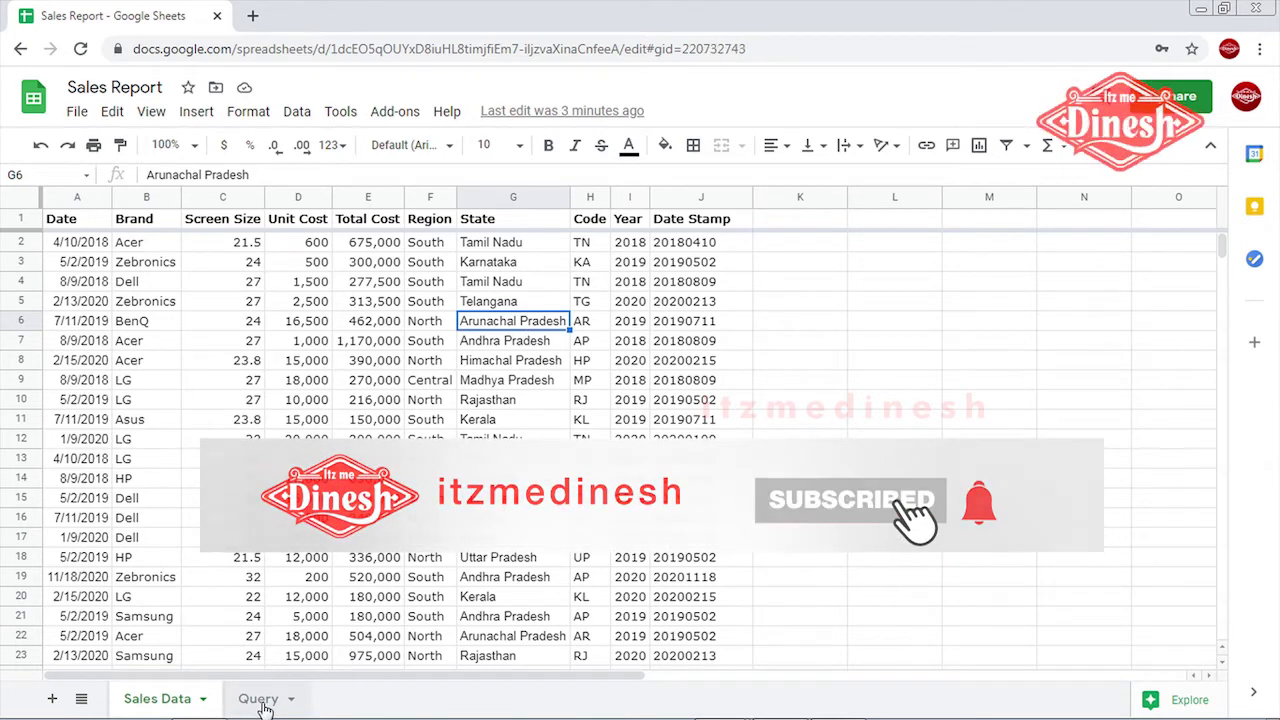
left_click(258, 699)
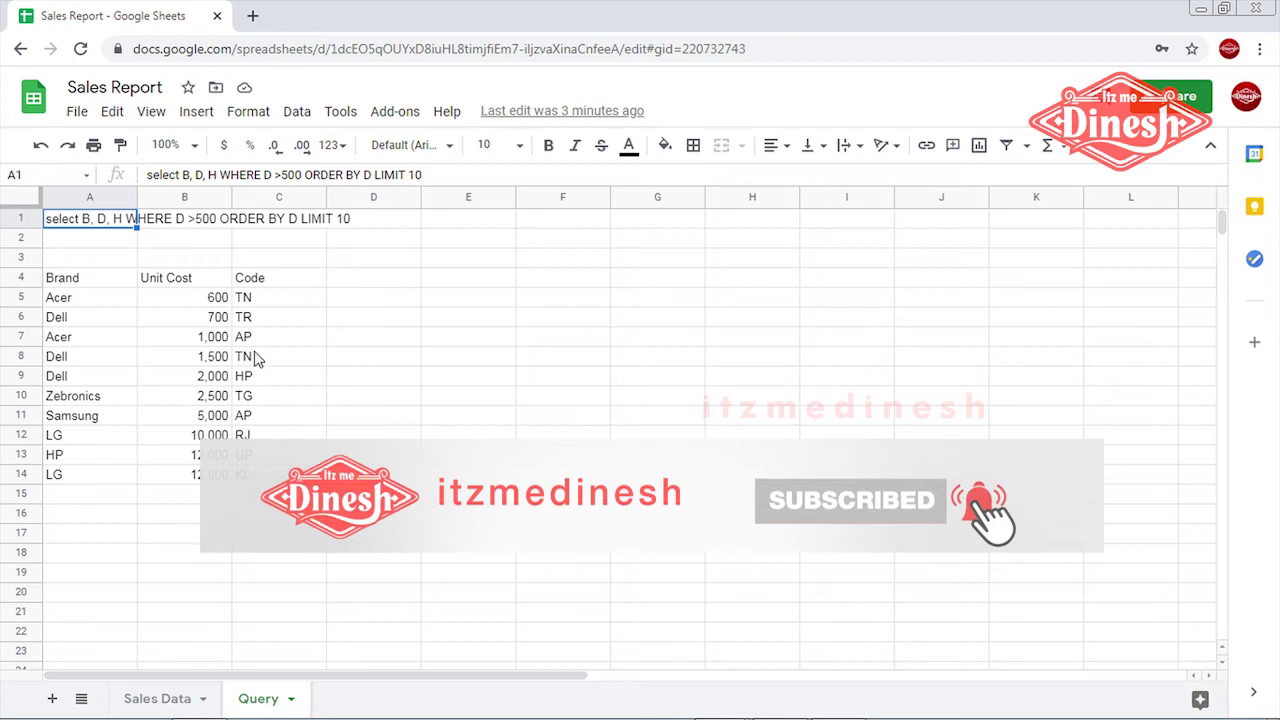
left_click(168, 698)
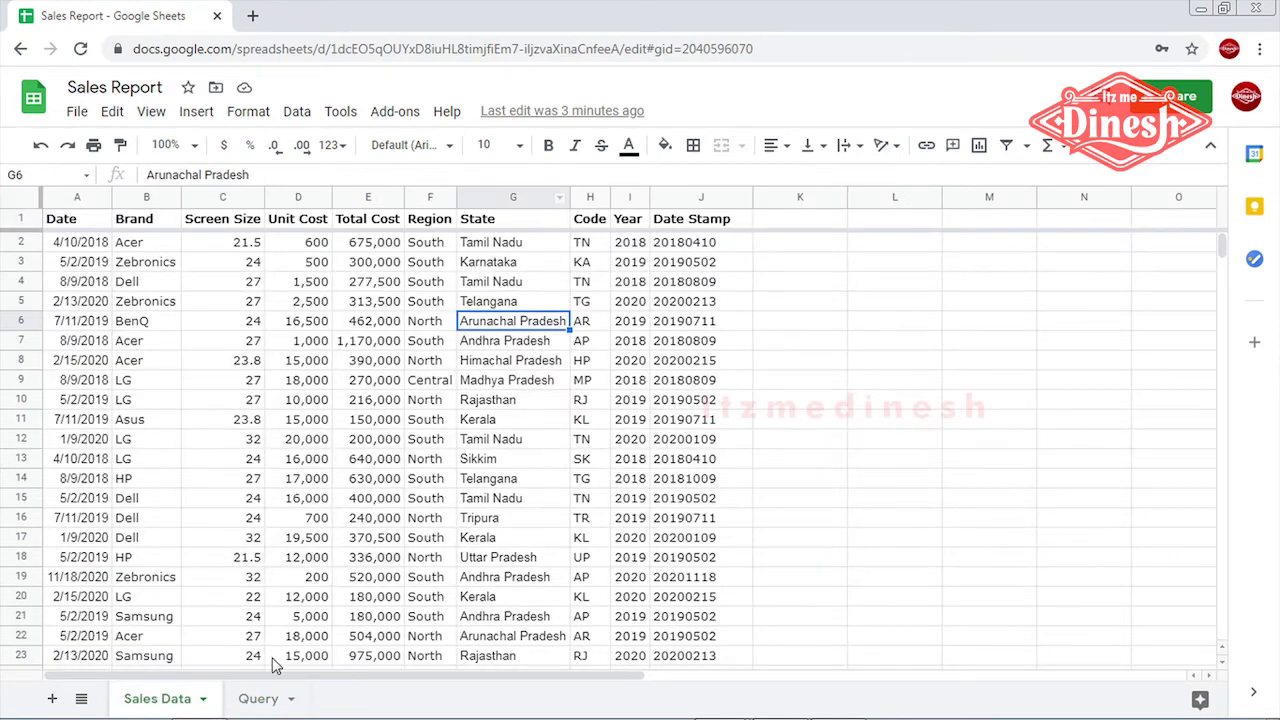
- Change the A1 query's select list from column H to B, D, G
left_click(262, 699)
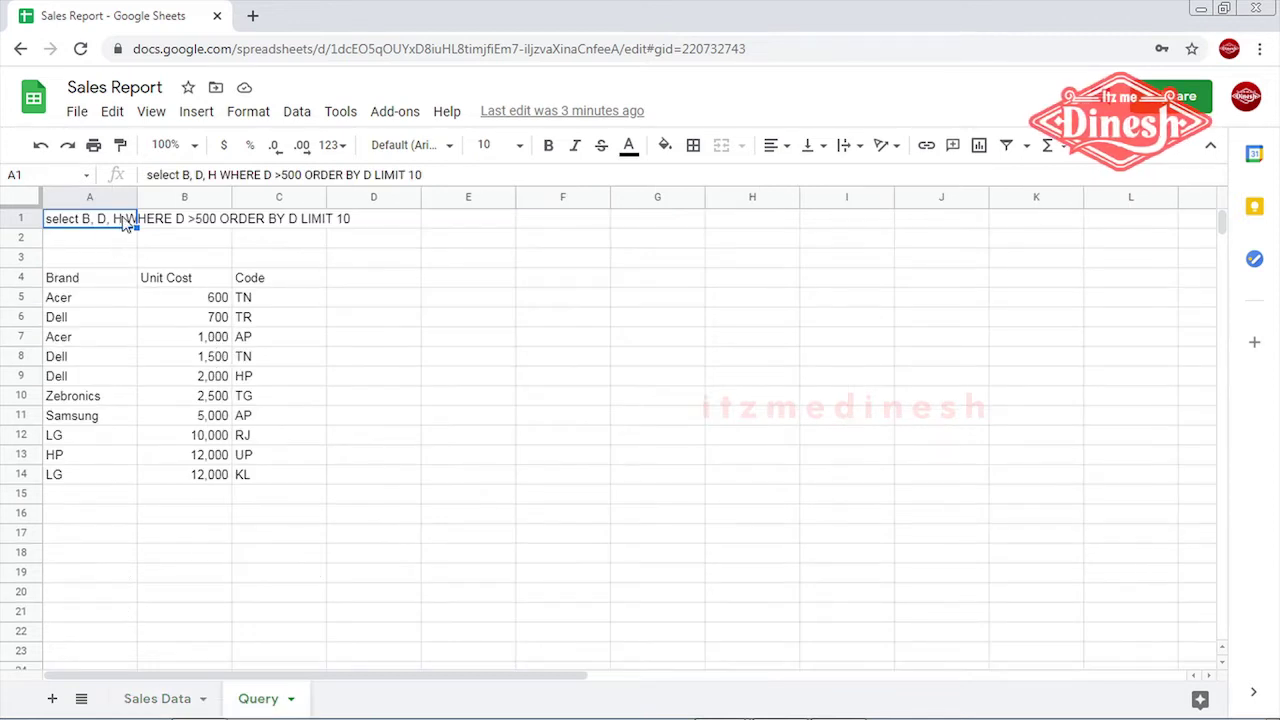
left_click(109, 224)
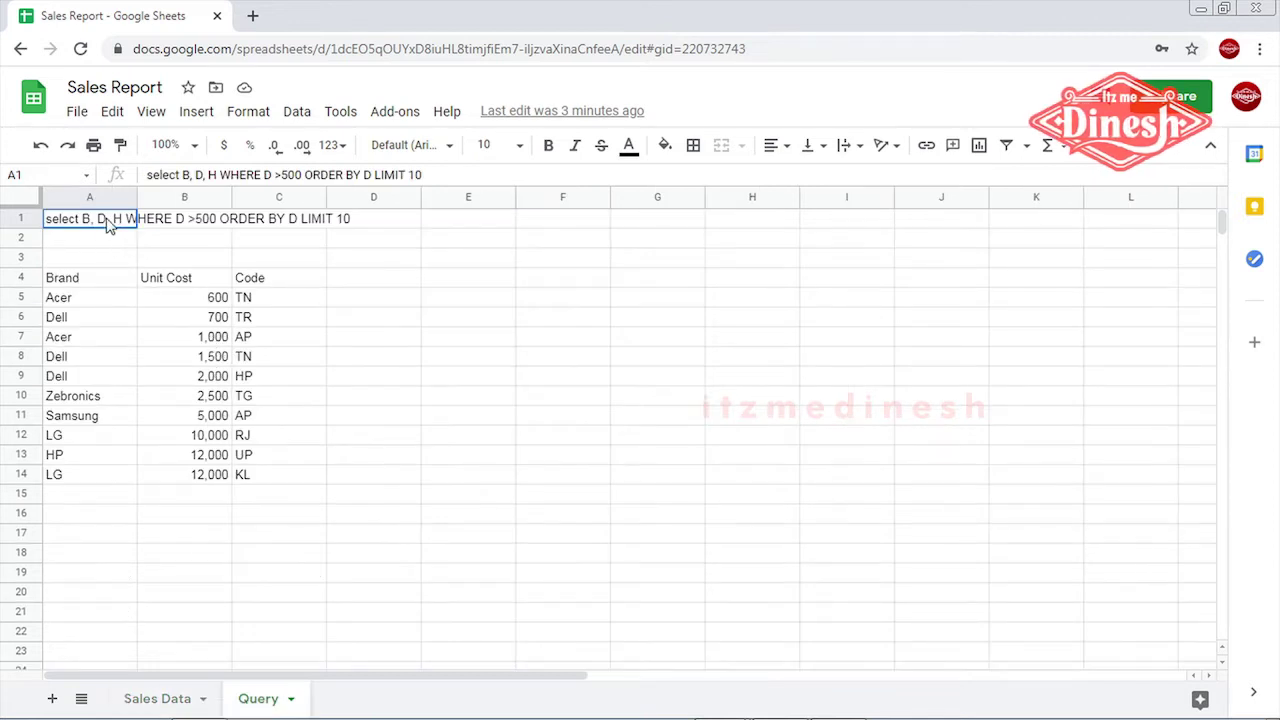
left_click(218, 174)
key("BackSpace")
type("g")
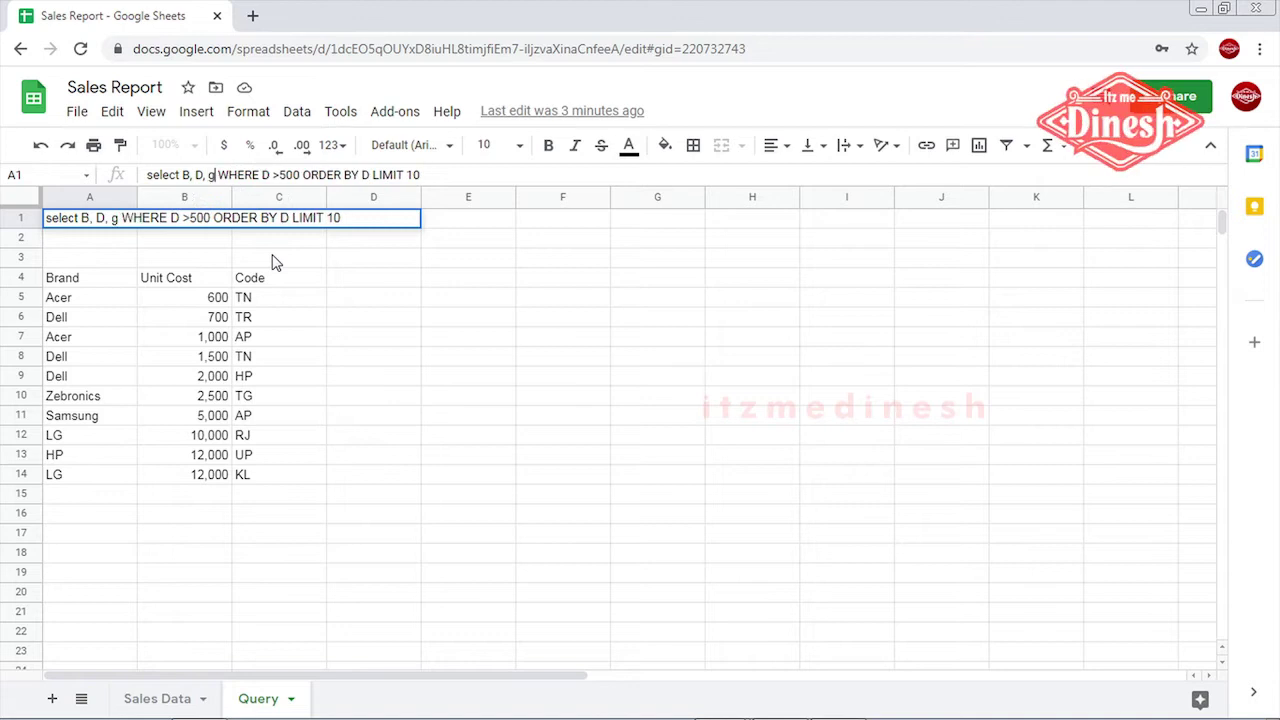
key("BackSpace")
type("G")
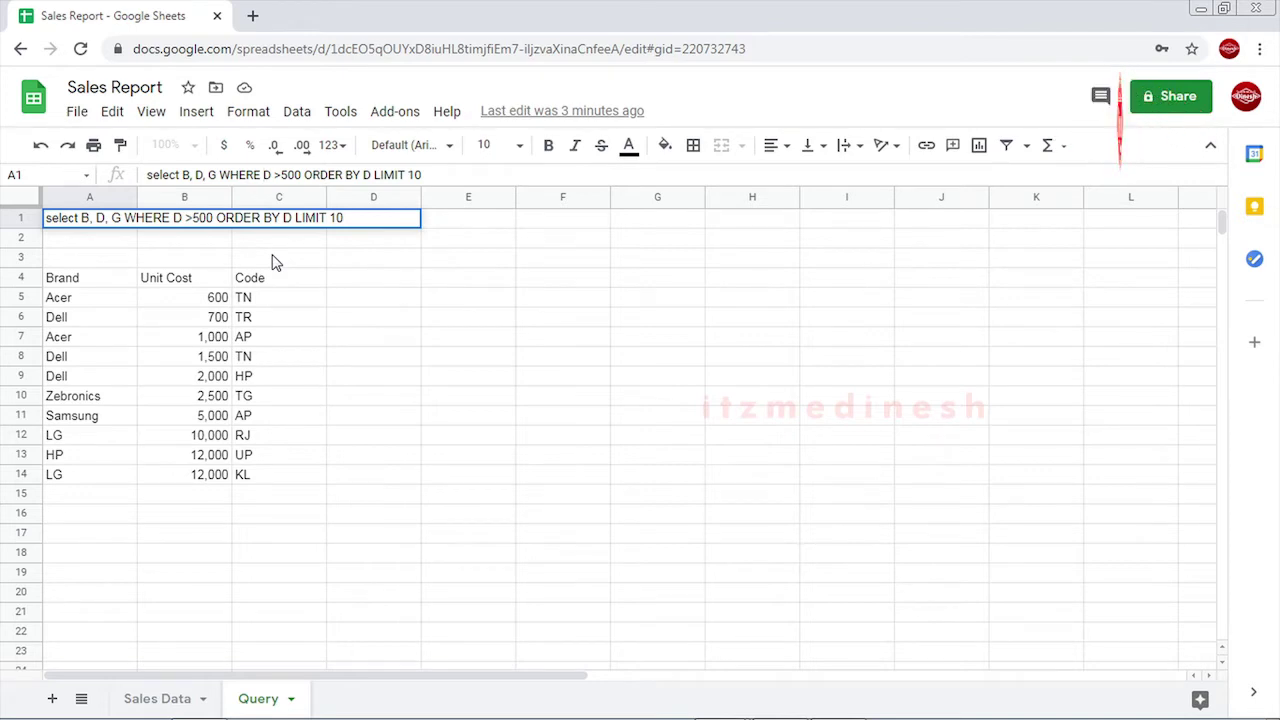
- Replace the condition with WHERE G LIKE "%Pradesh" and run the query
key("shift+Right")
key("shift+Right")
key("shift+Right")
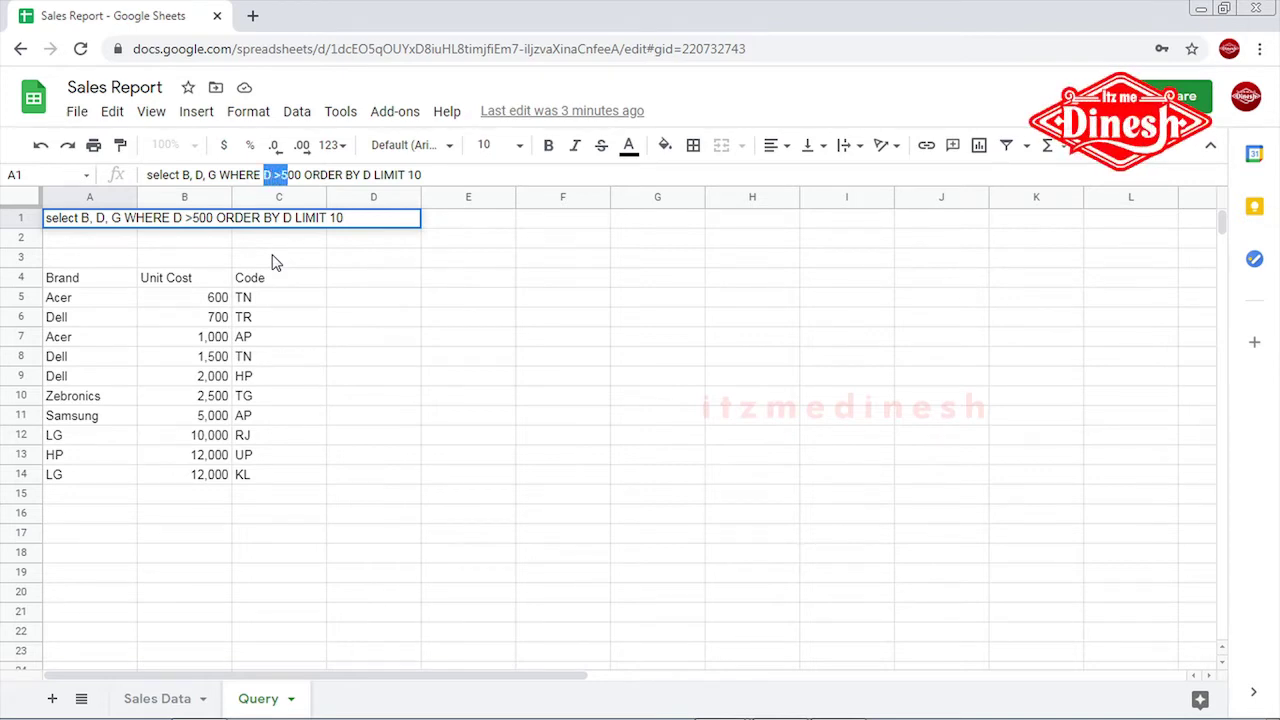
key("shift+Right")
key("shift+Right")
key("shift+Right")
key("shift+Right")
key("shift+Right")
key("shift+Right")
key("shift+Right")
key("shift+Right")
key("shift+Right")
key("shift+Right")
key("shift+Right")
key("shift+Right")
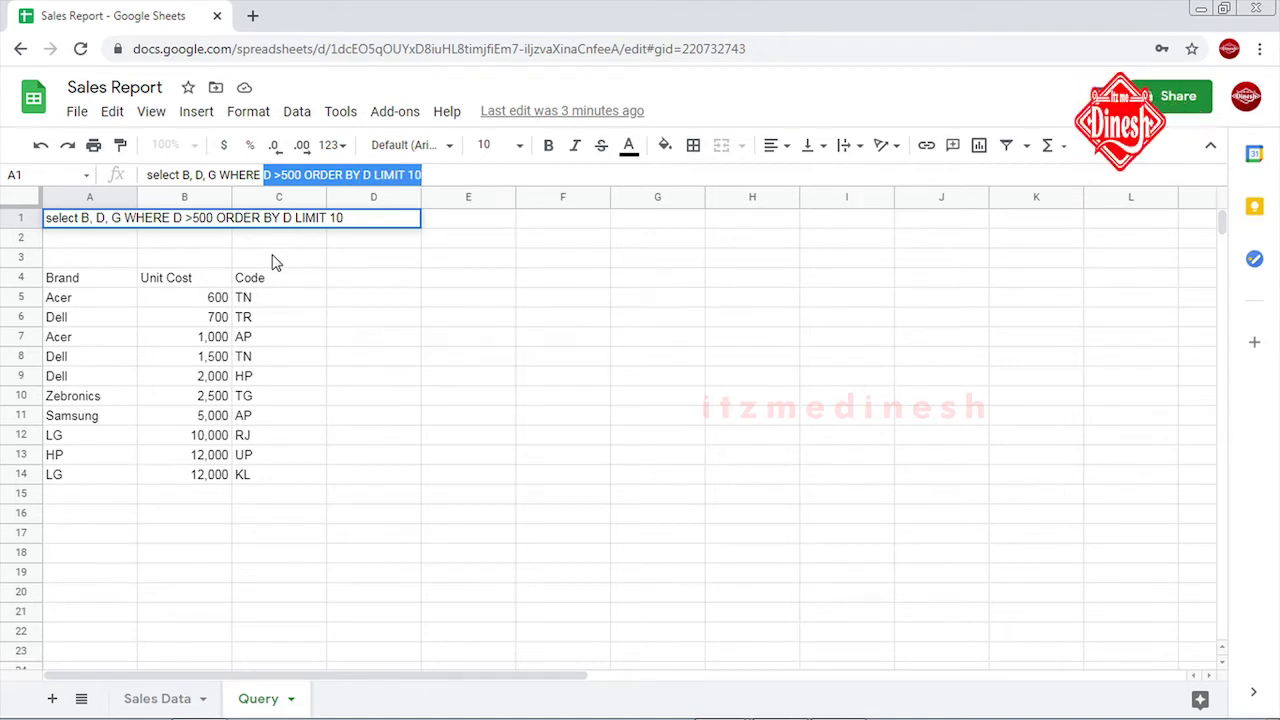
type("G")
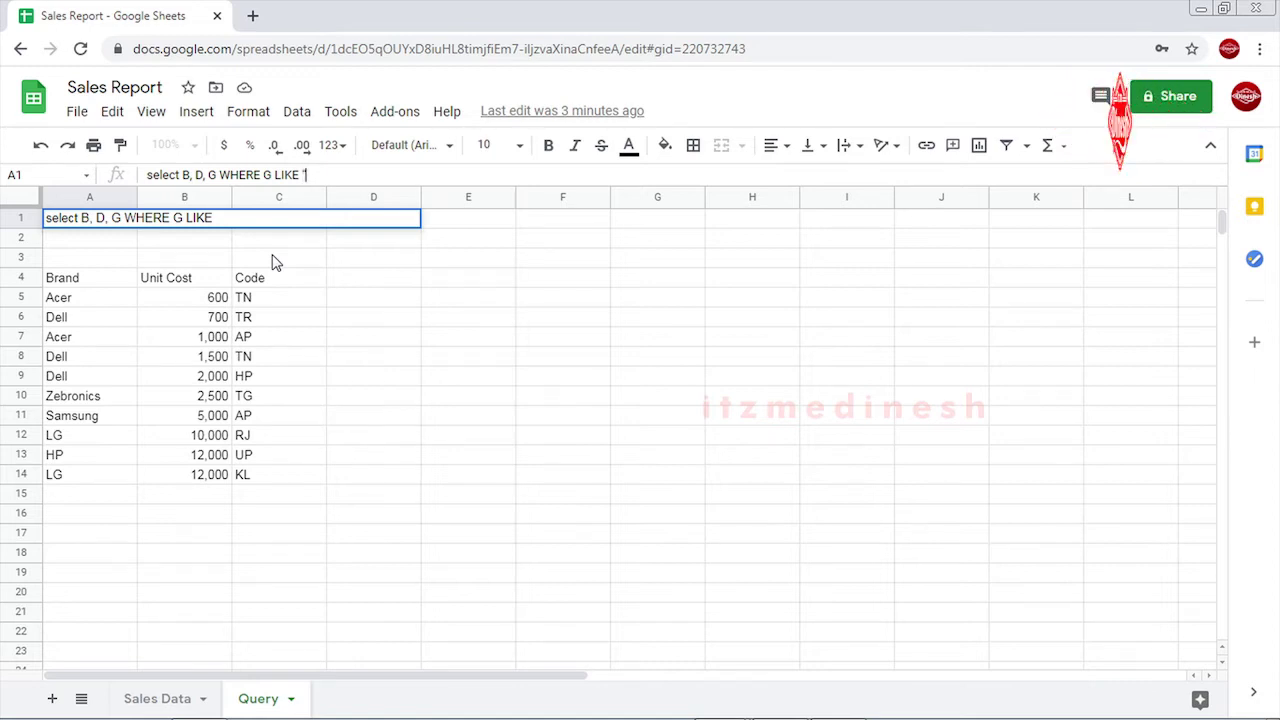
type("''")
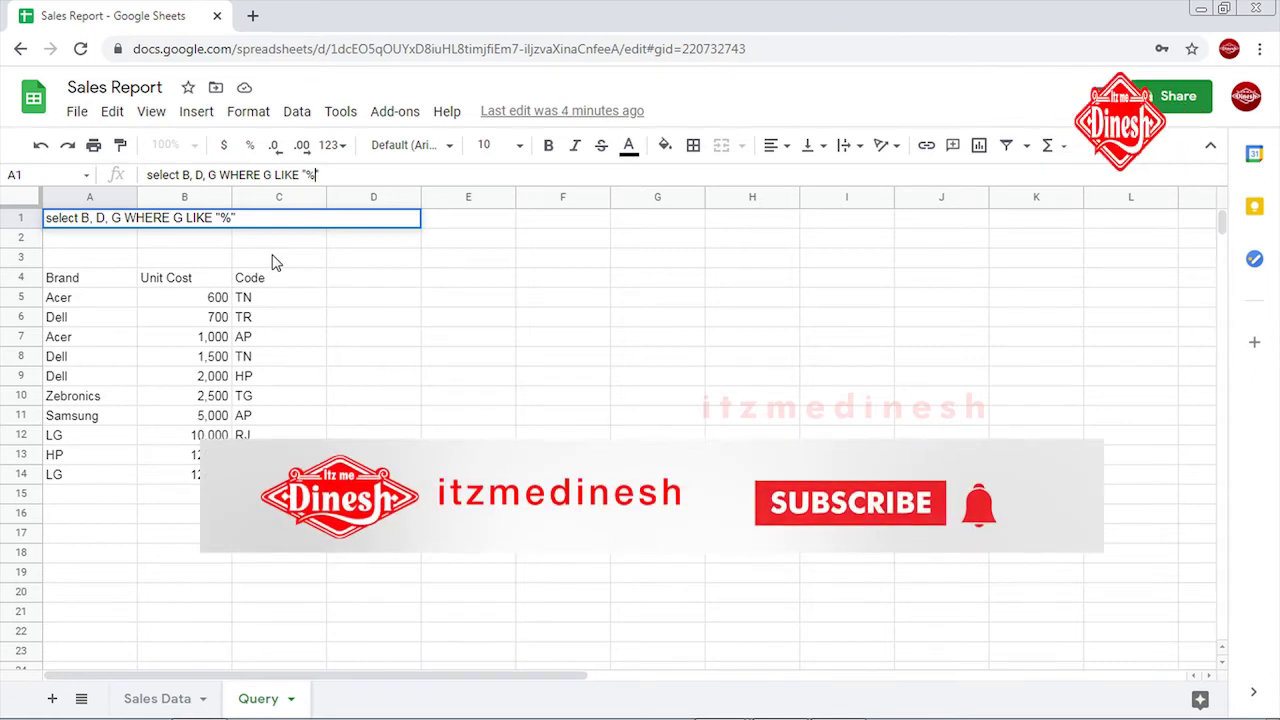
type("pRADE")
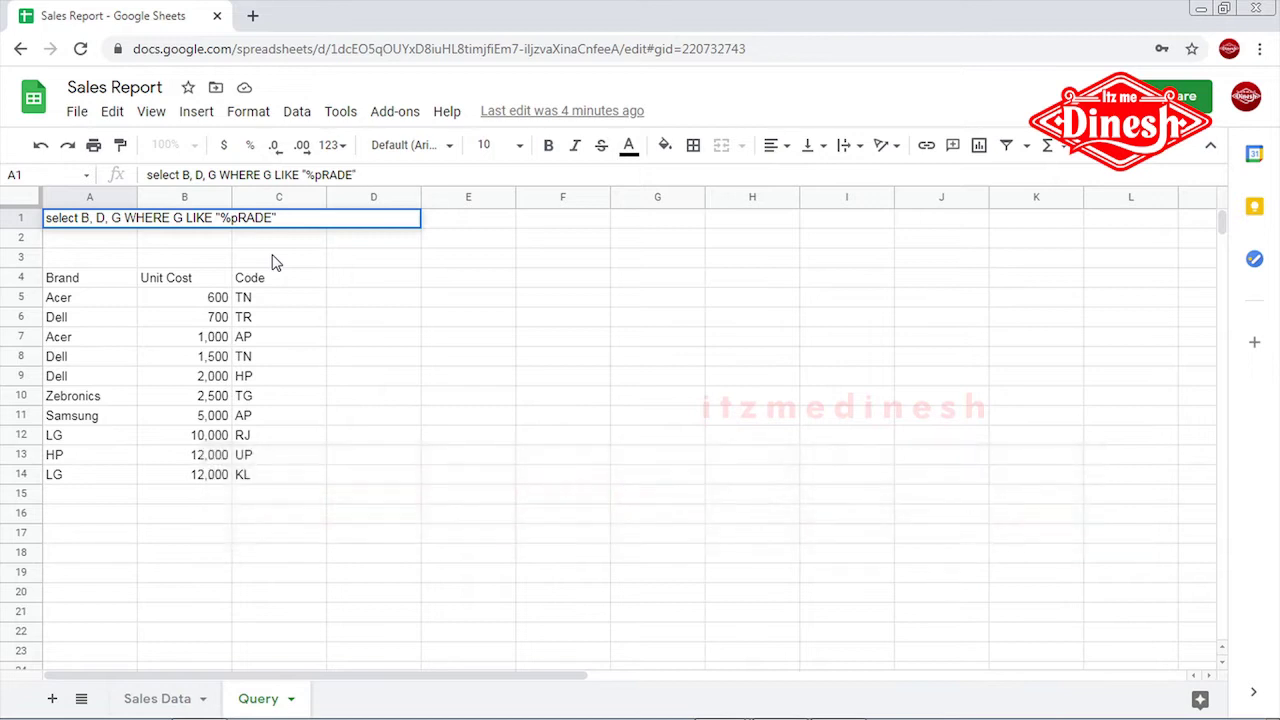
key("BackSpace")
key("BackSpace")
key("BackSpace")
key("BackSpace")
key("BackSpace")
type("P")
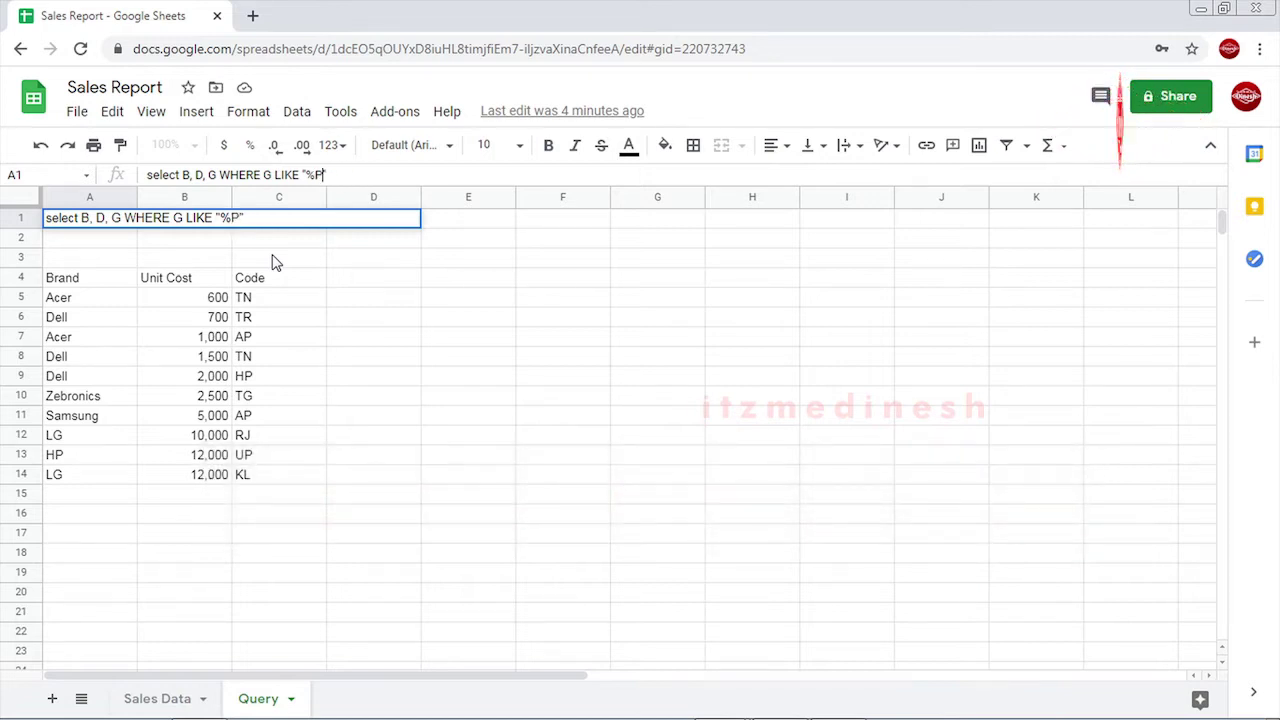
type("radesh")
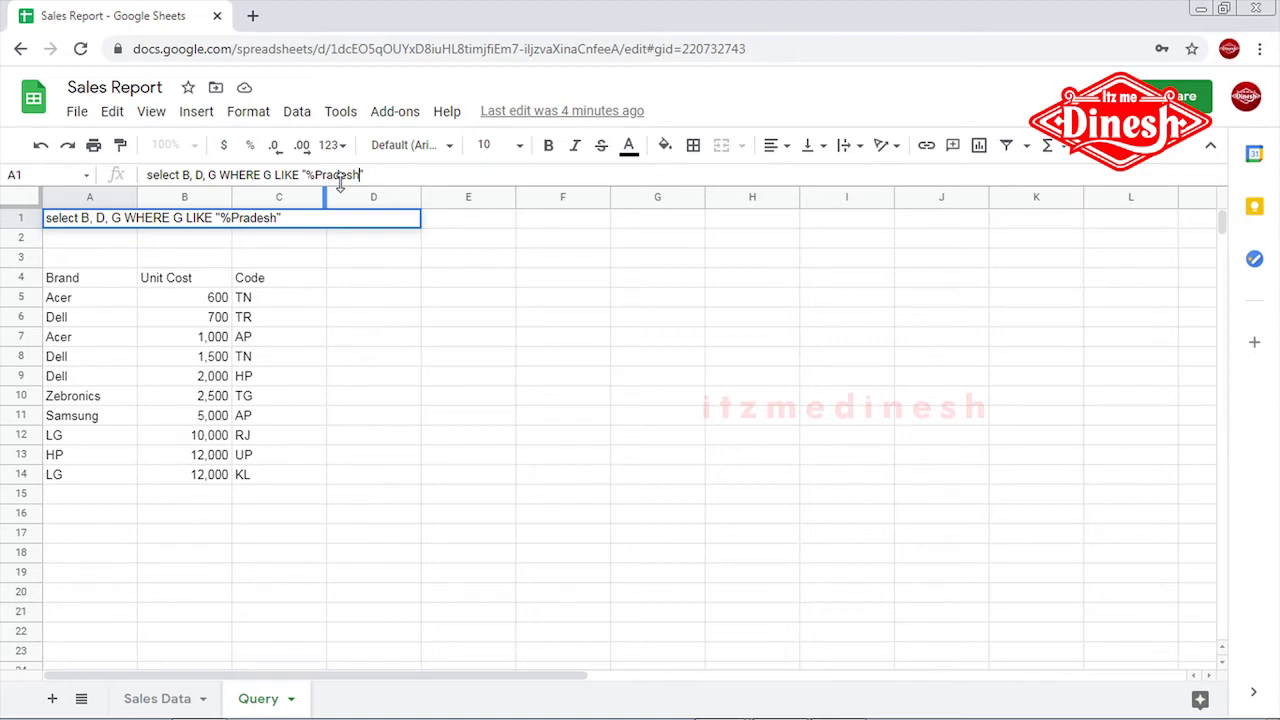
key("Return")
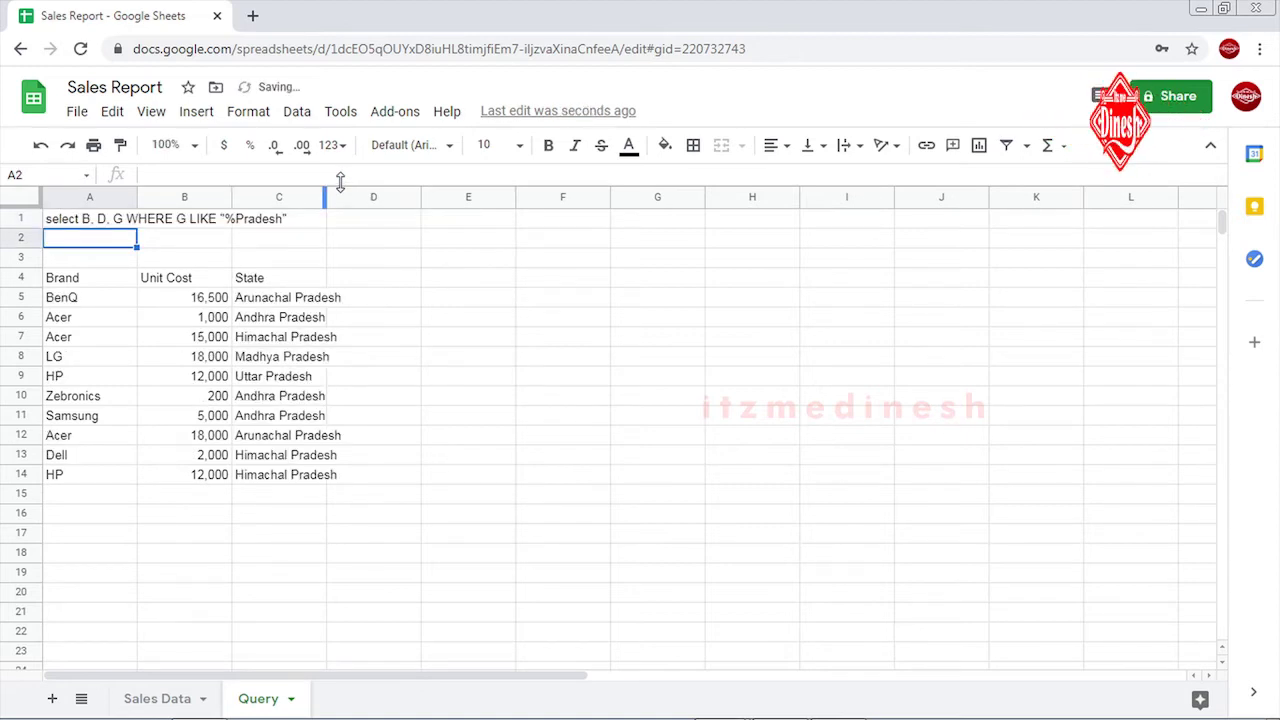
- Select the returned Pradesh state values to count the results
left_click(266, 298)
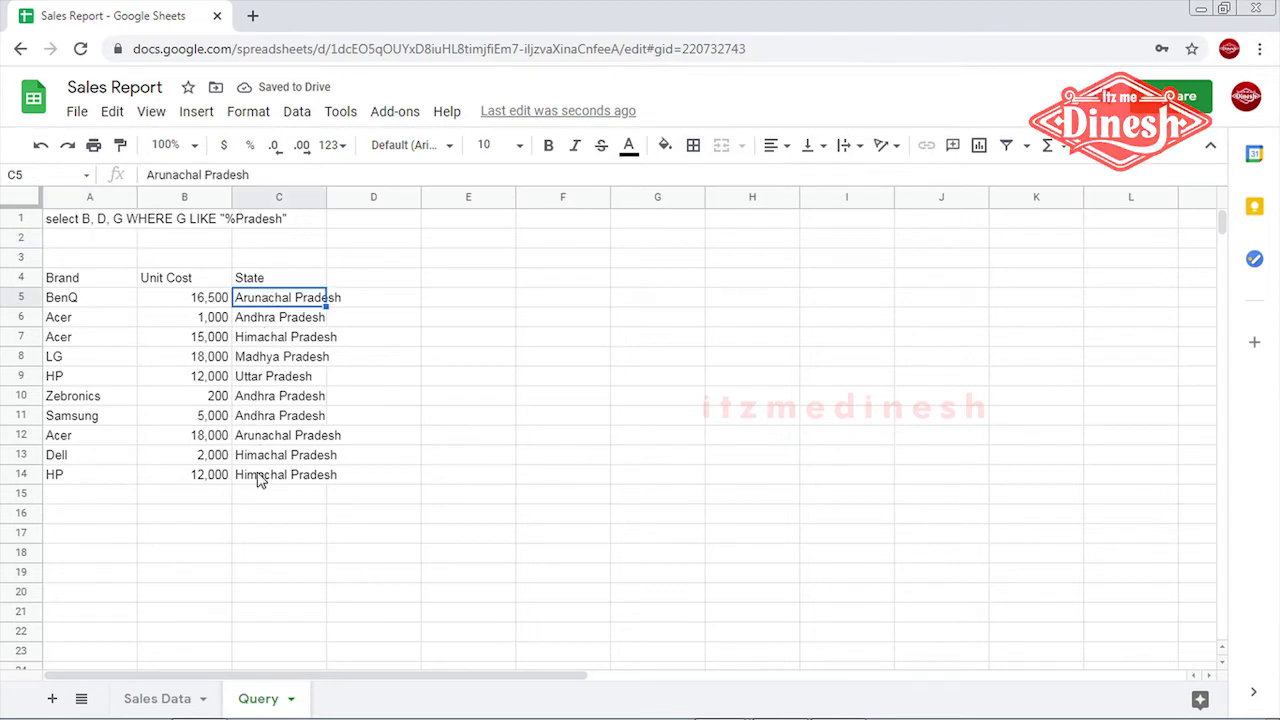
left_click(257, 362)
left_click_drag(257, 298, 258, 488)
- Change the LIKE pattern from "%Pradesh" to "A%" and run the query
left_click(103, 221)
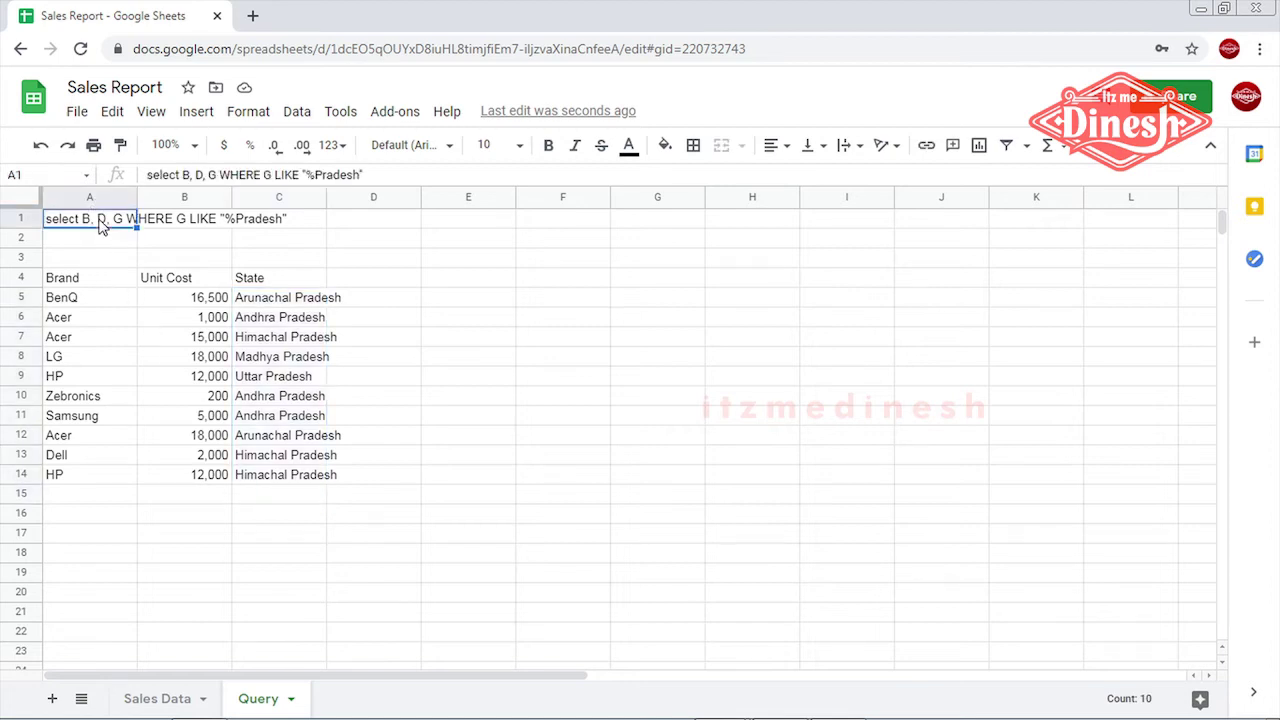
double_click(309, 175)
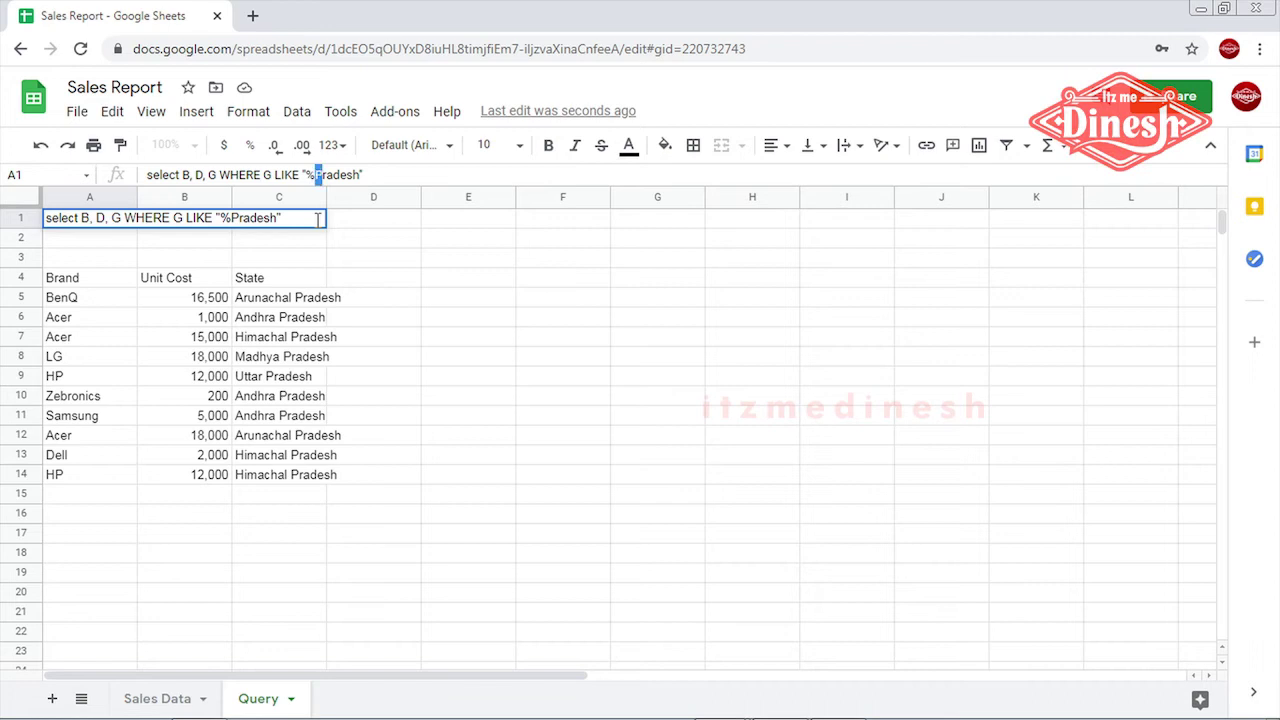
key("shift+Right")
key("shift+Right")
key("shift+Right")
key("BackSpace")
type("A")
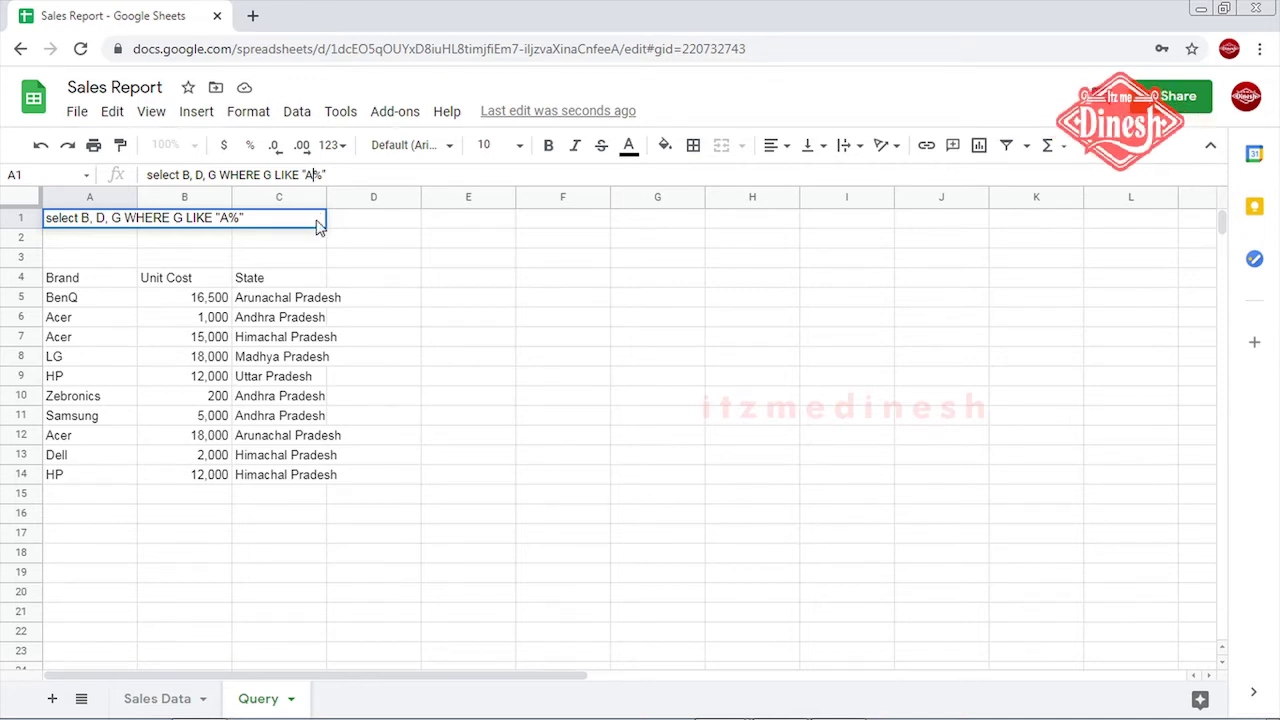
key("Return")
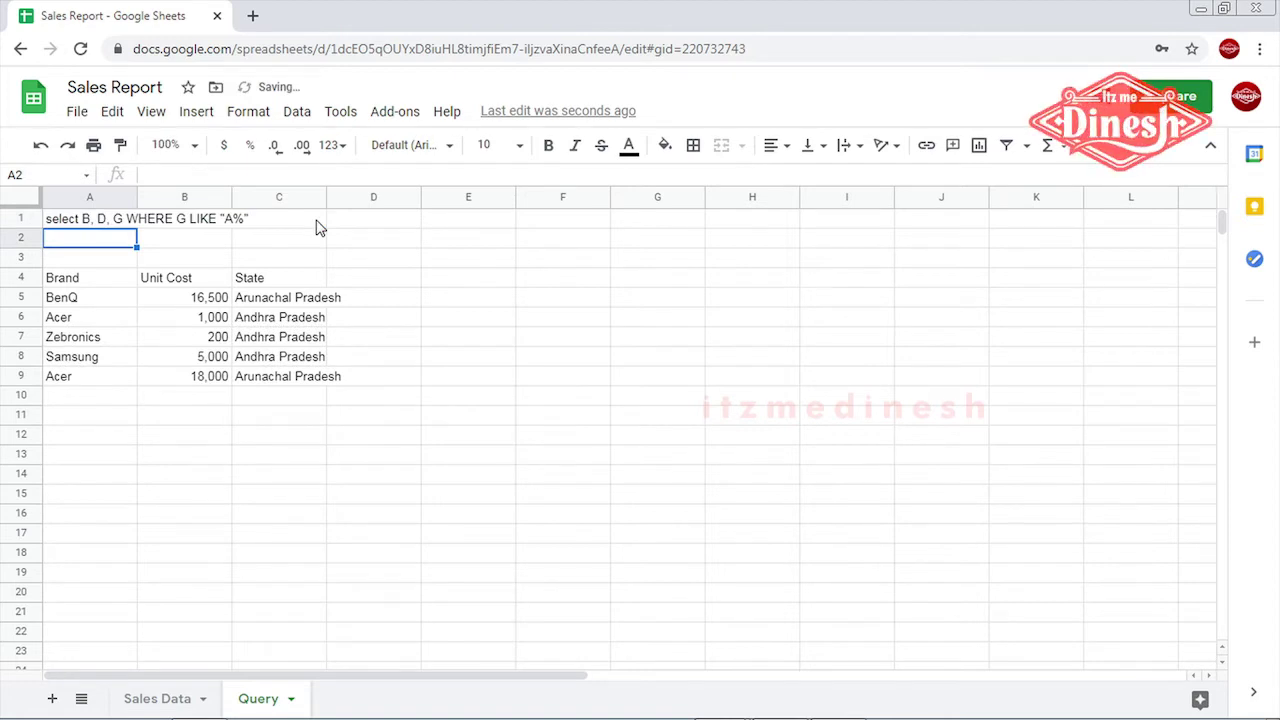
key("Up")
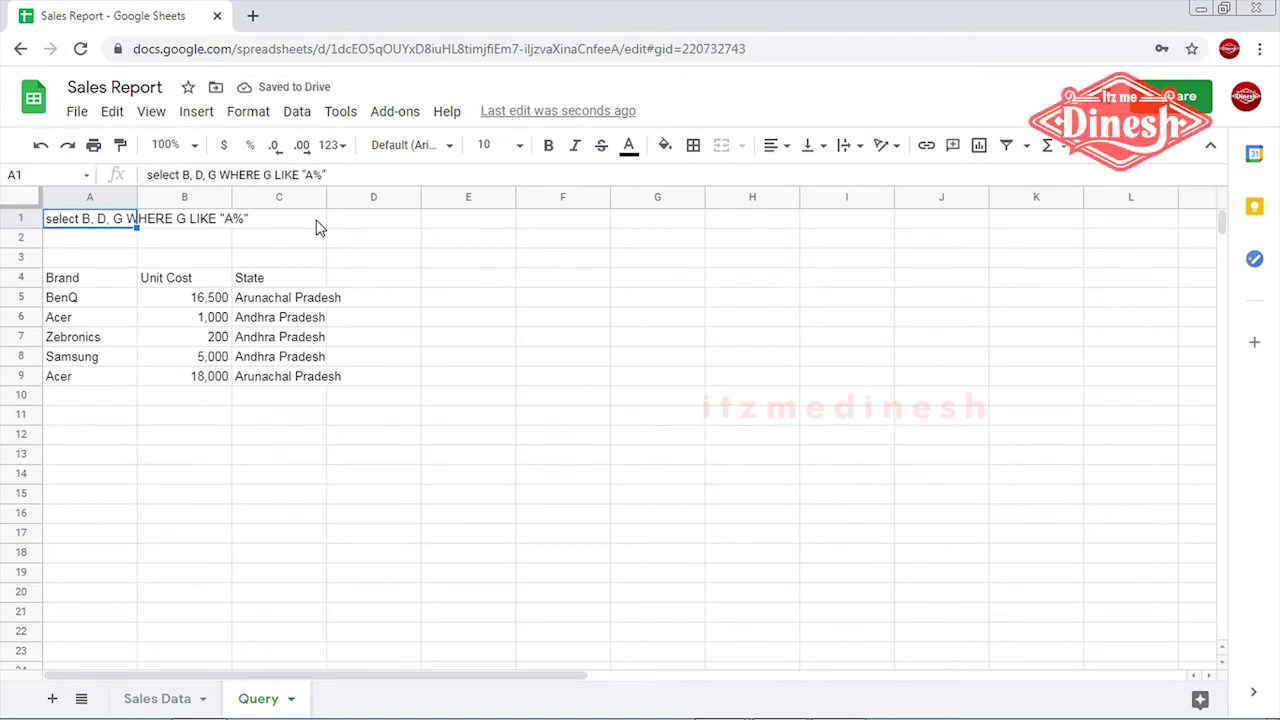
- Change the pattern to "%chal%" and check the Arunachal and Himachal Pradesh rows returned
left_click(313, 175)
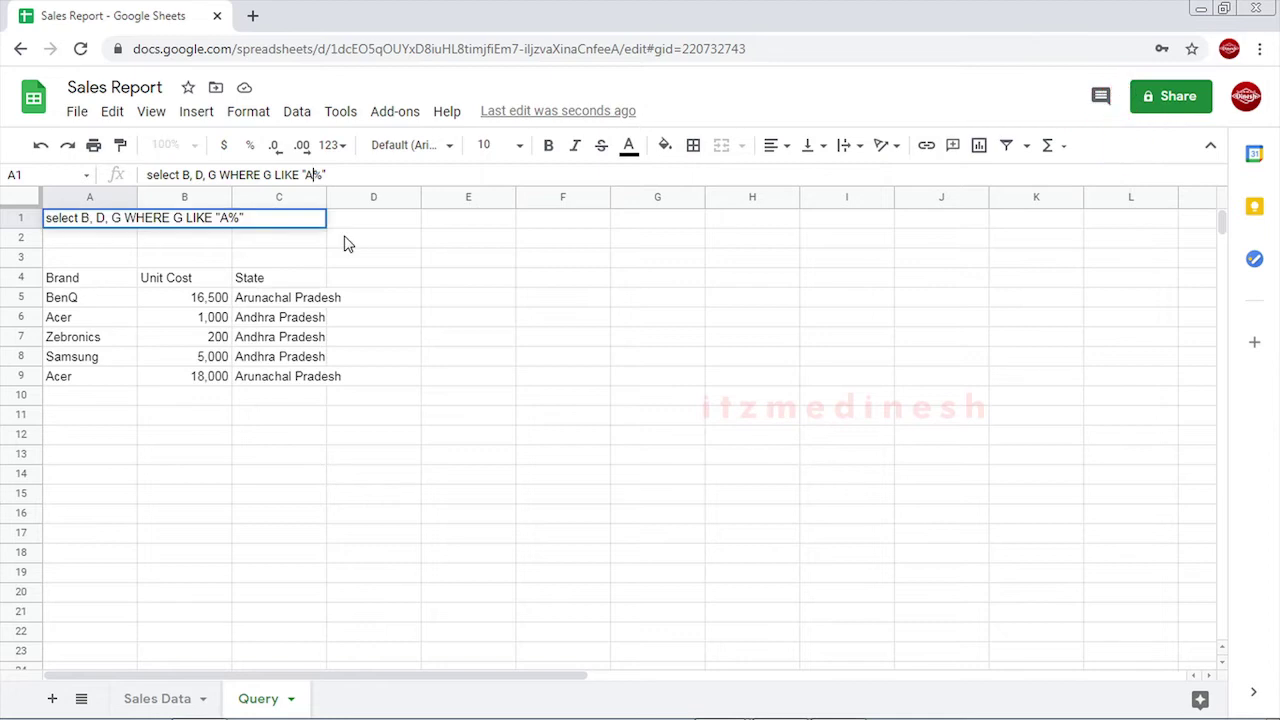
key("BackSpace")
type("%")
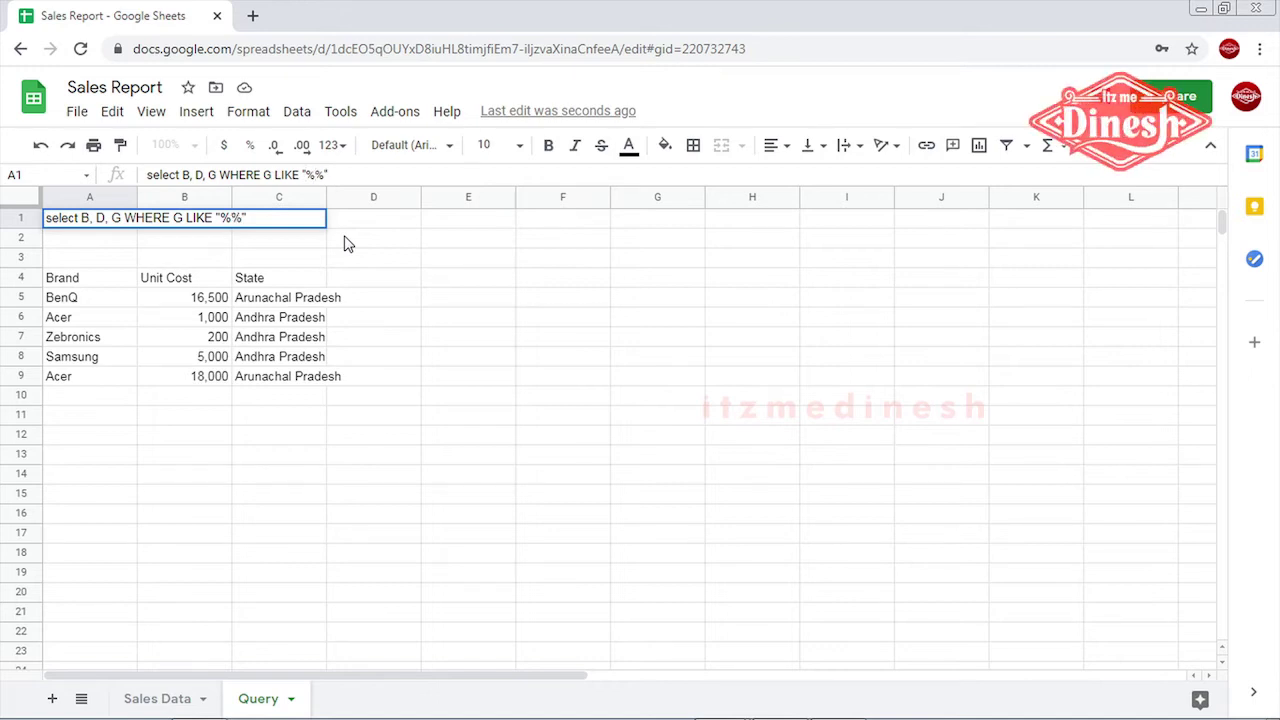
type("chal")
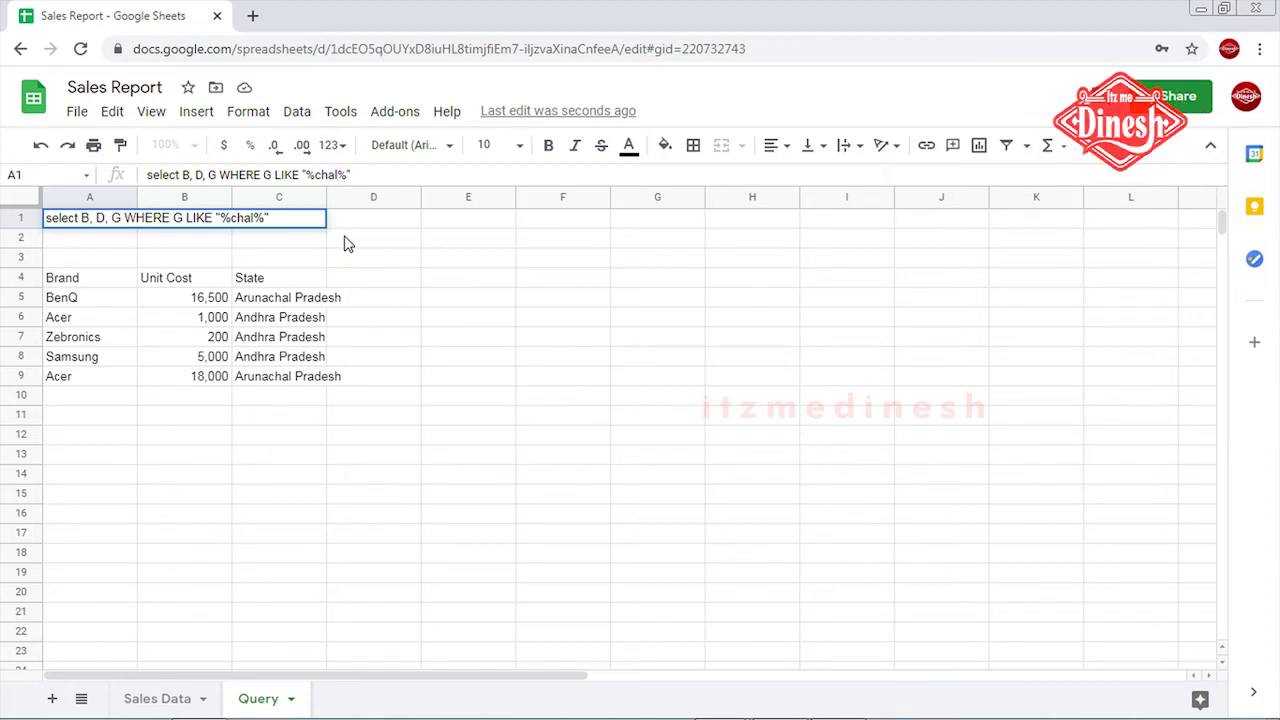
key("Return")
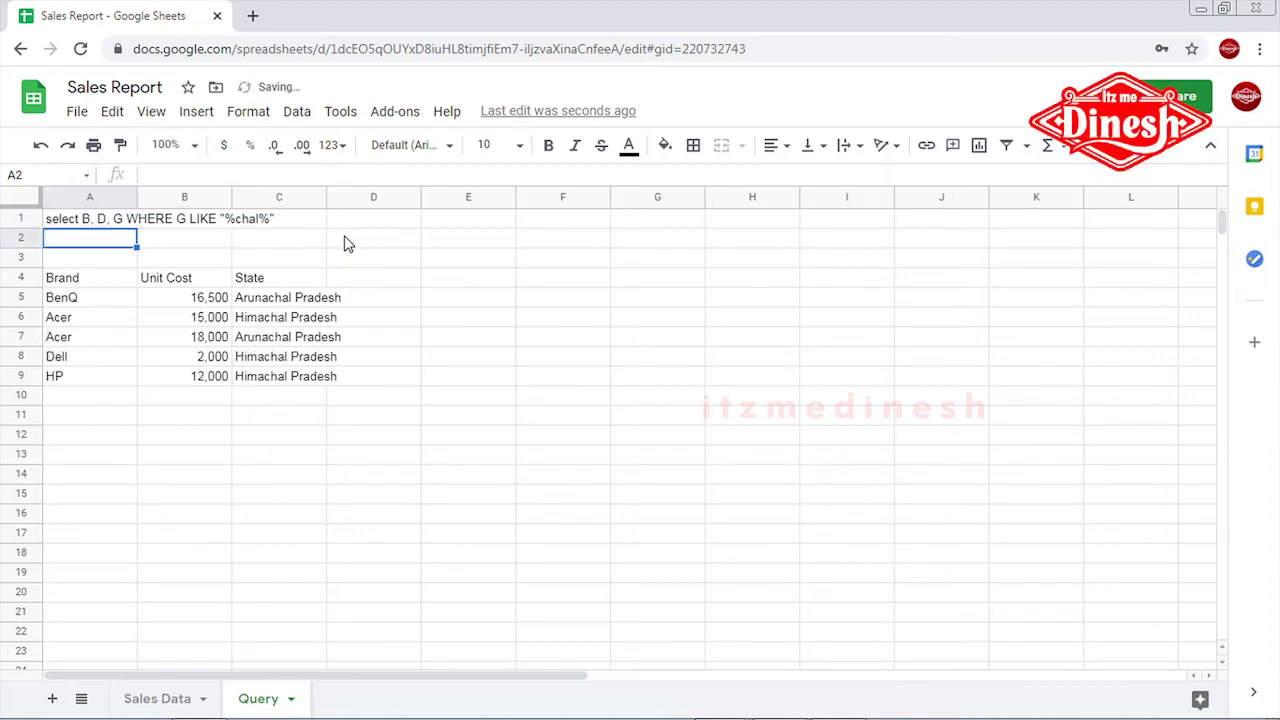
left_click_drag(273, 300, 280, 398)
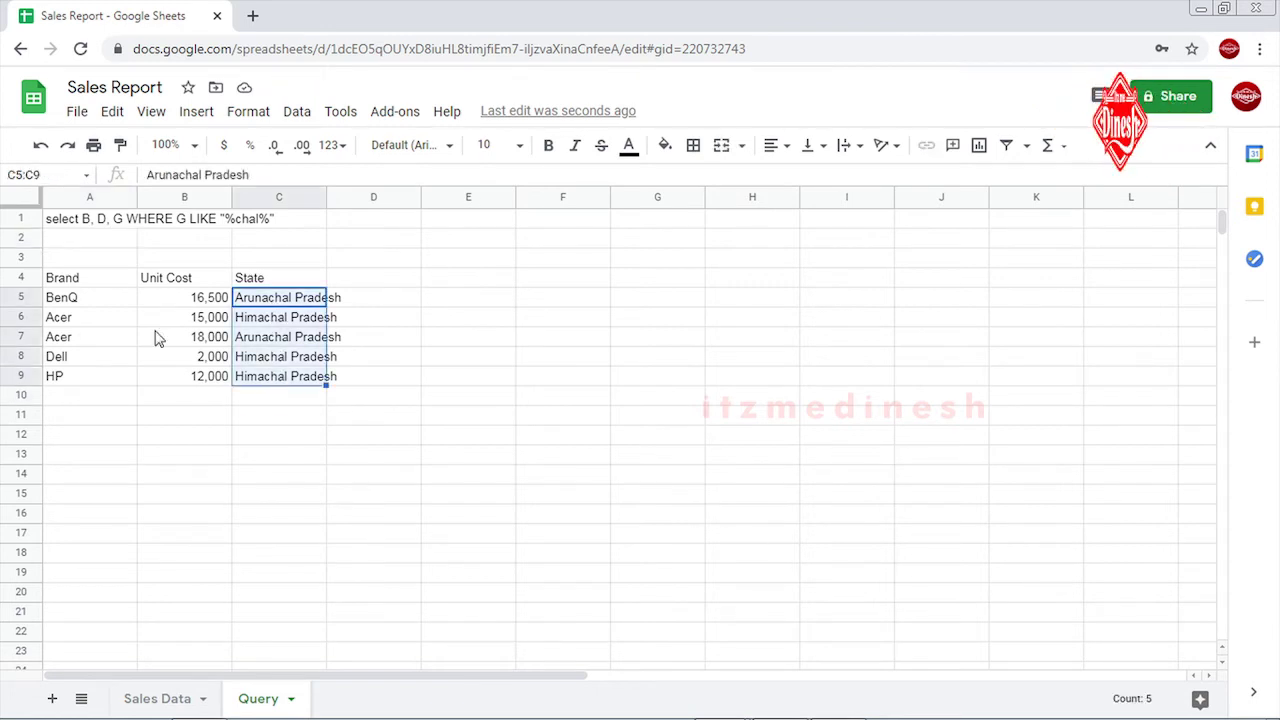
left_click(85, 226)
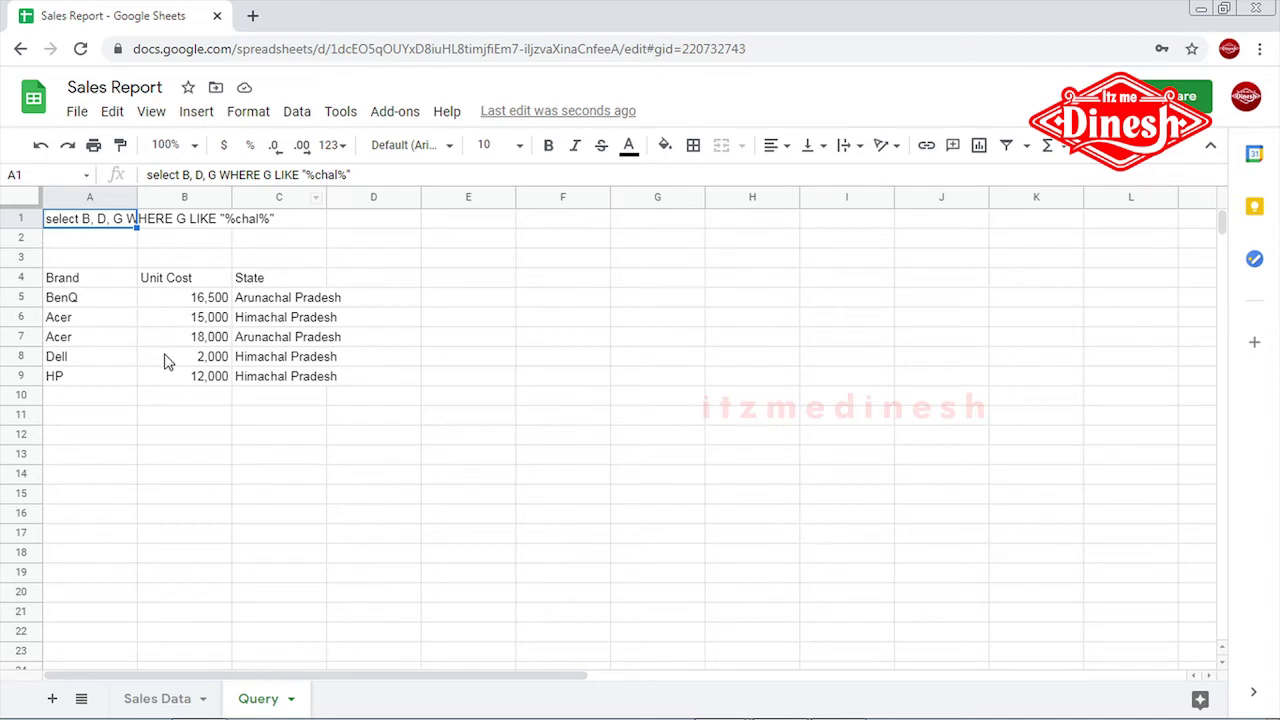
left_click(148, 699)
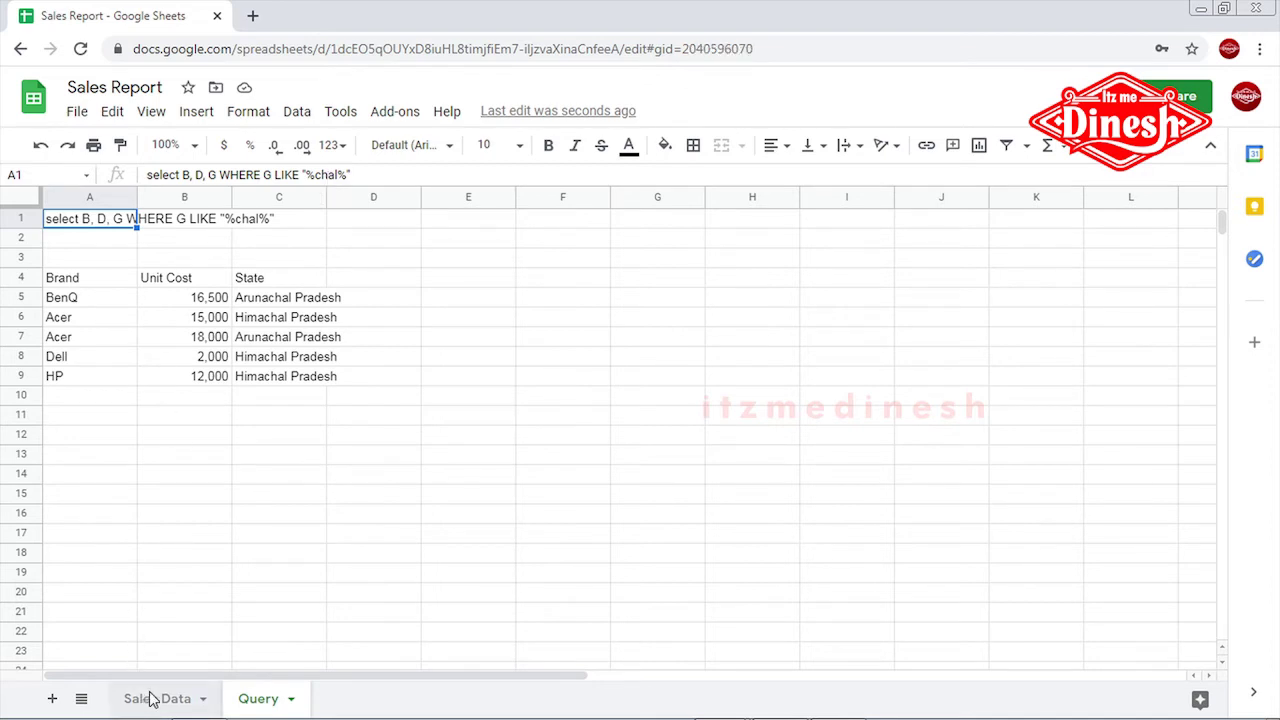
left_click(700, 262)
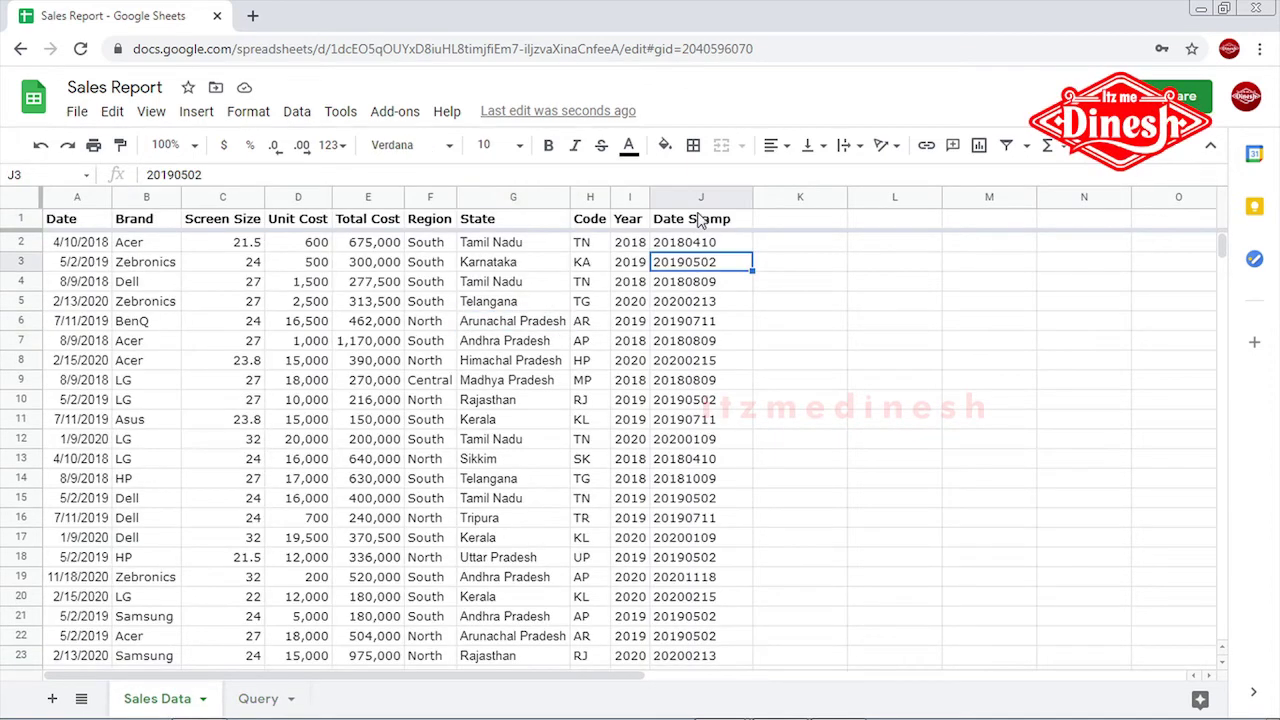
left_click(700, 197)
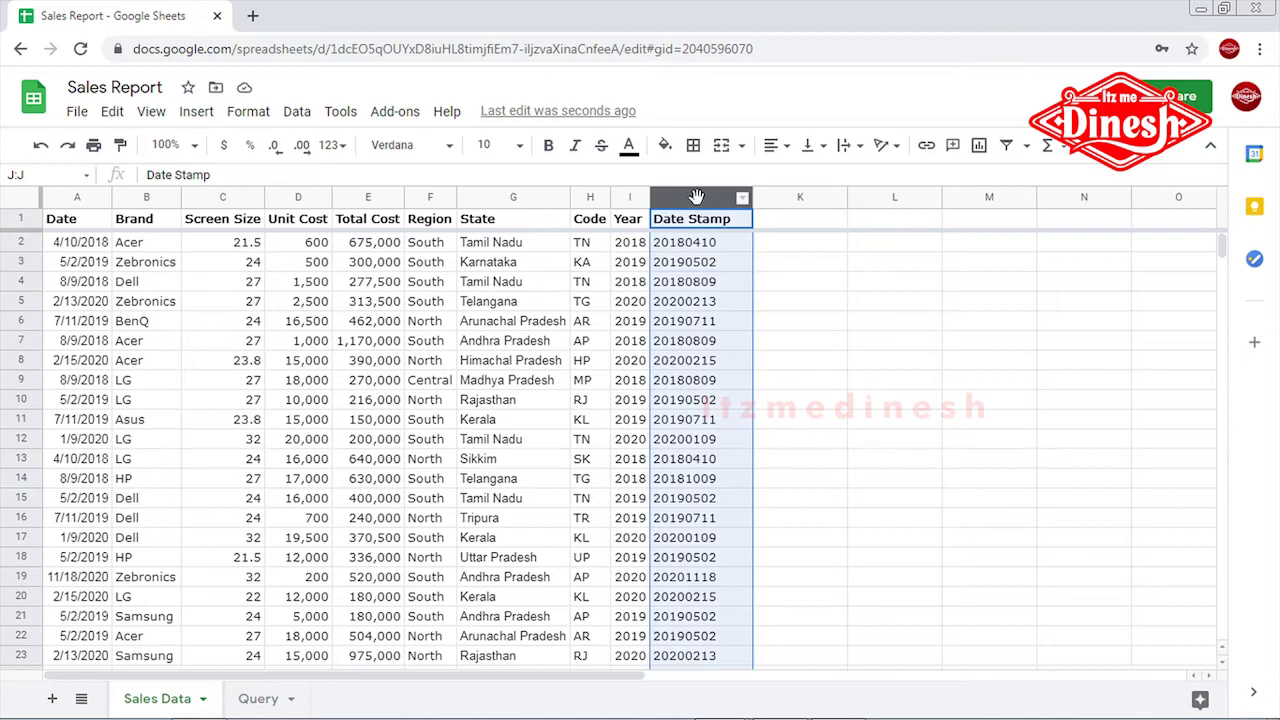
left_click(695, 342)
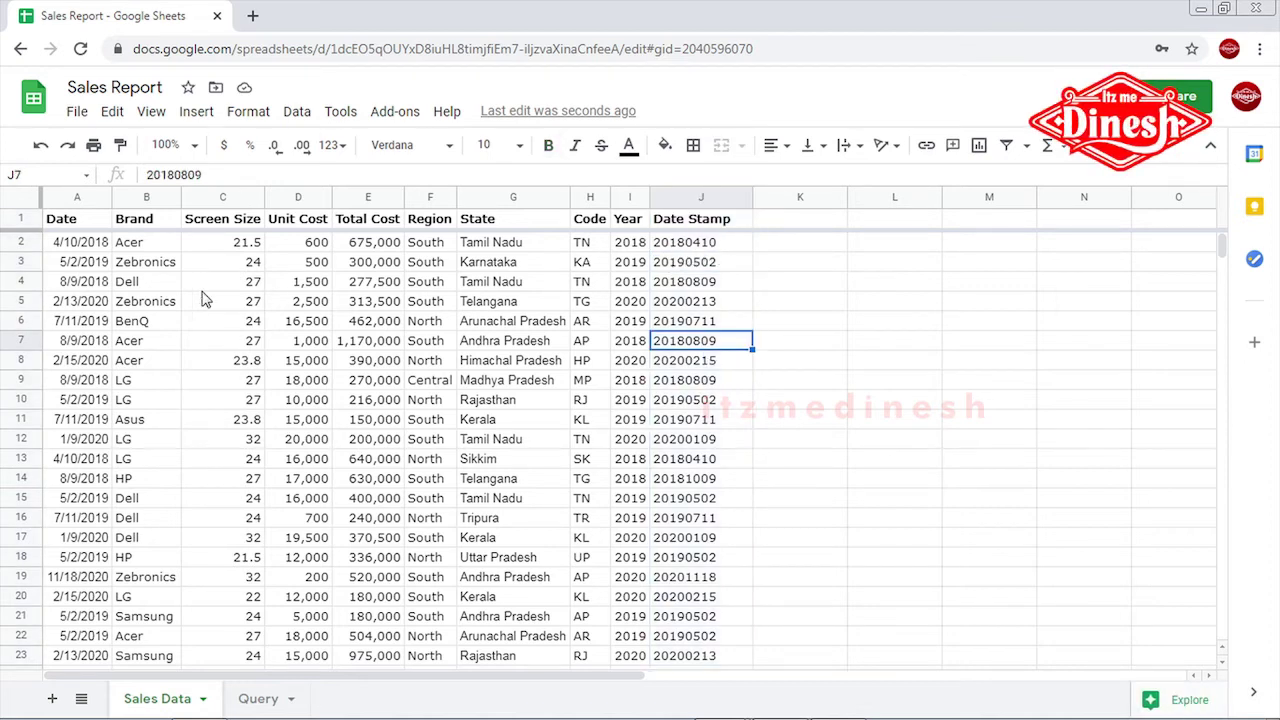
left_click(84, 246)
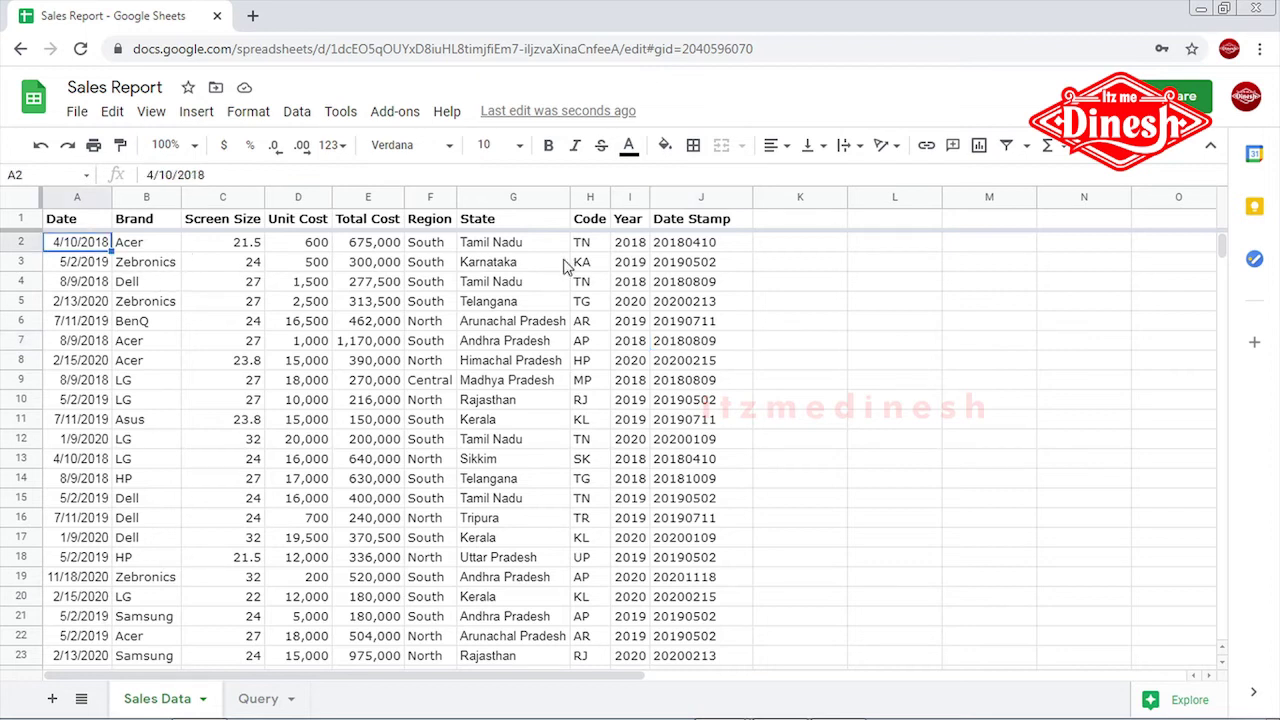
left_click(688, 249)
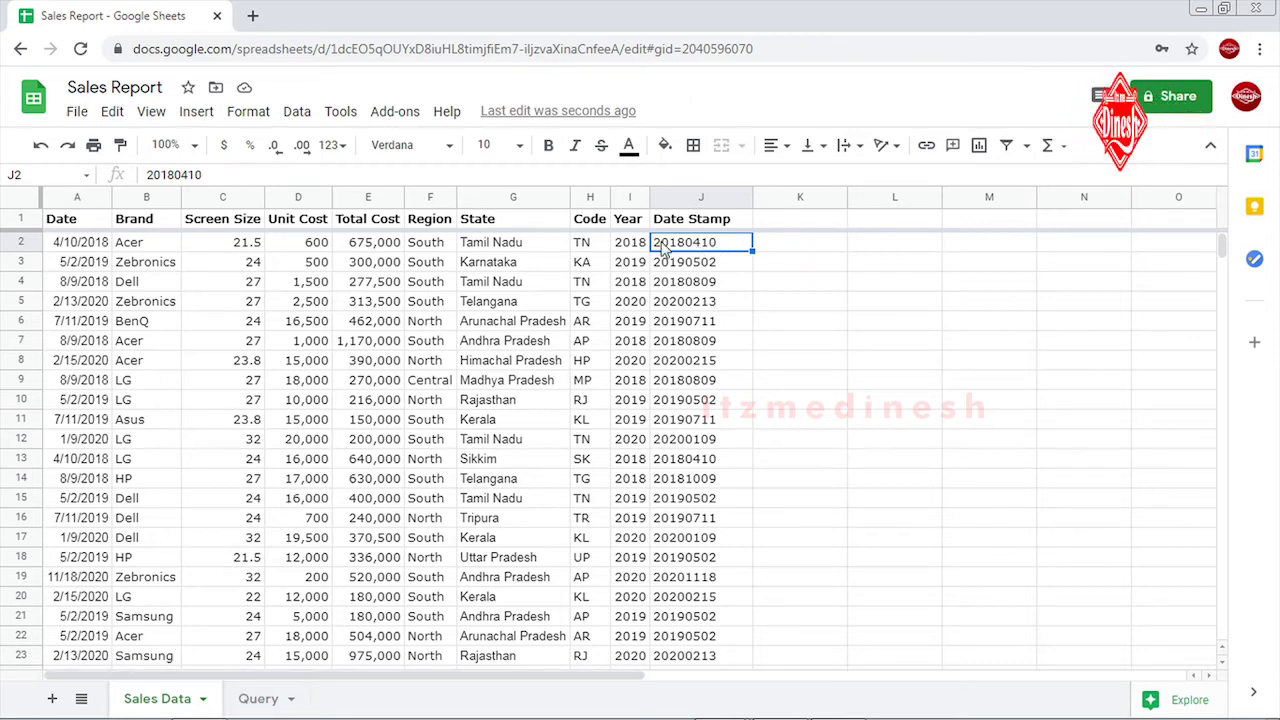
left_click(700, 197)
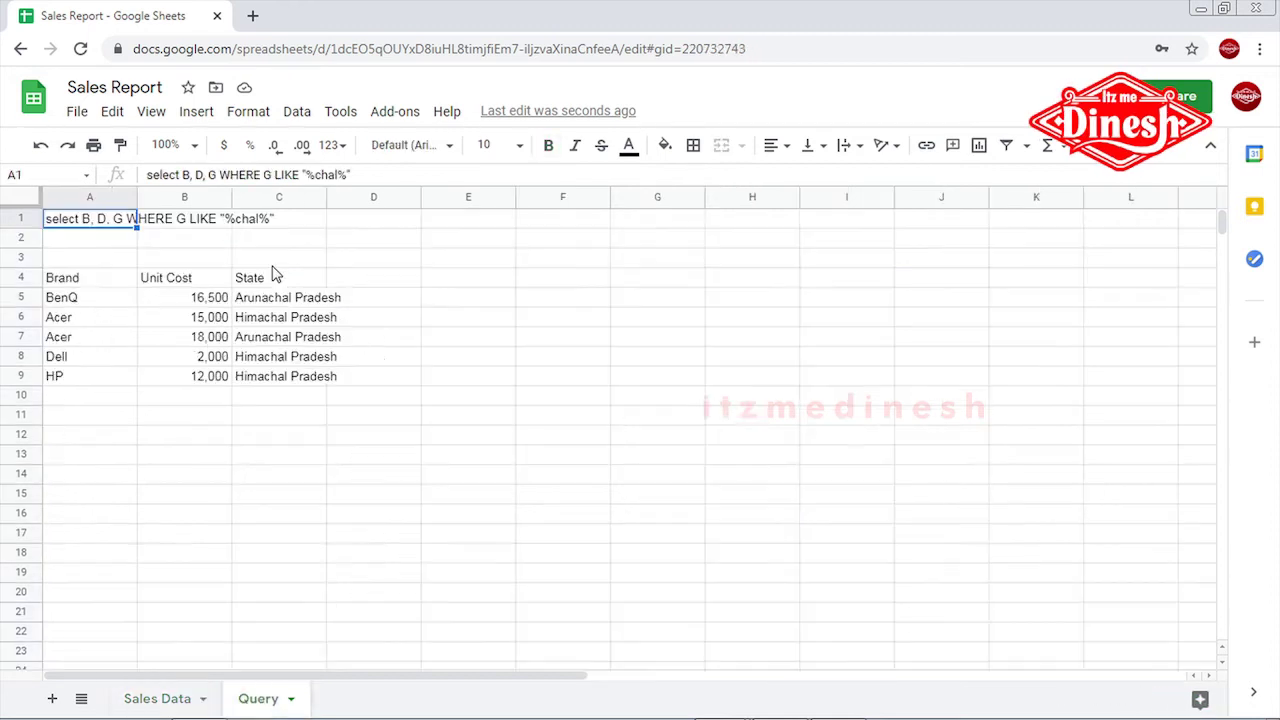
left_click(157, 698)
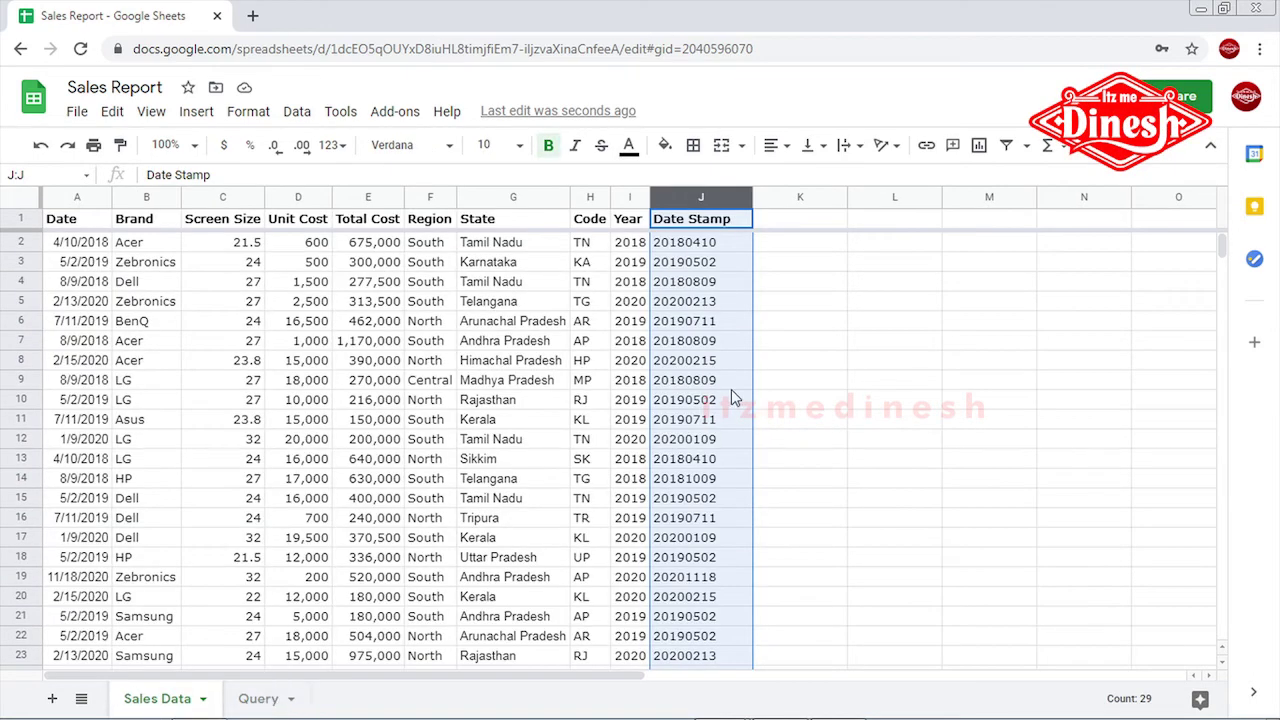
left_click(880, 360)
- Switch the query's selected column and WHERE column from G to J (Date Stamp)
left_click(258, 698)
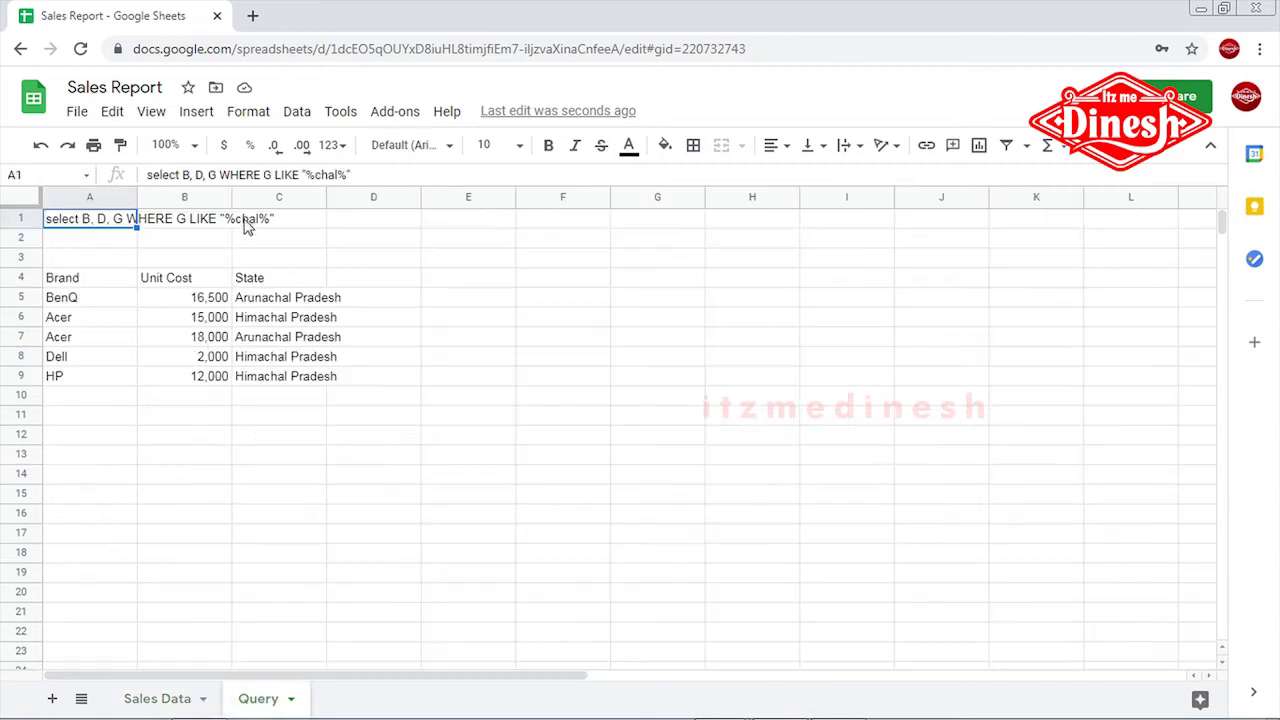
left_click(215, 176)
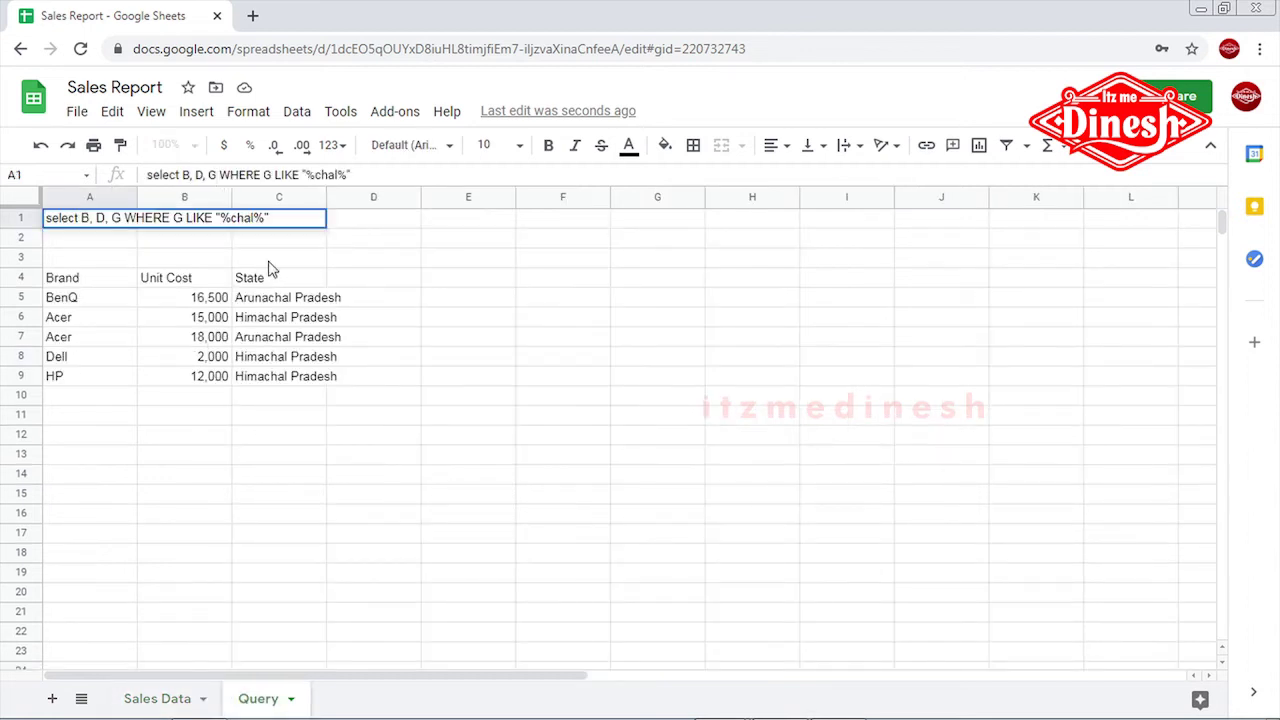
key("BackSpace")
type("J")
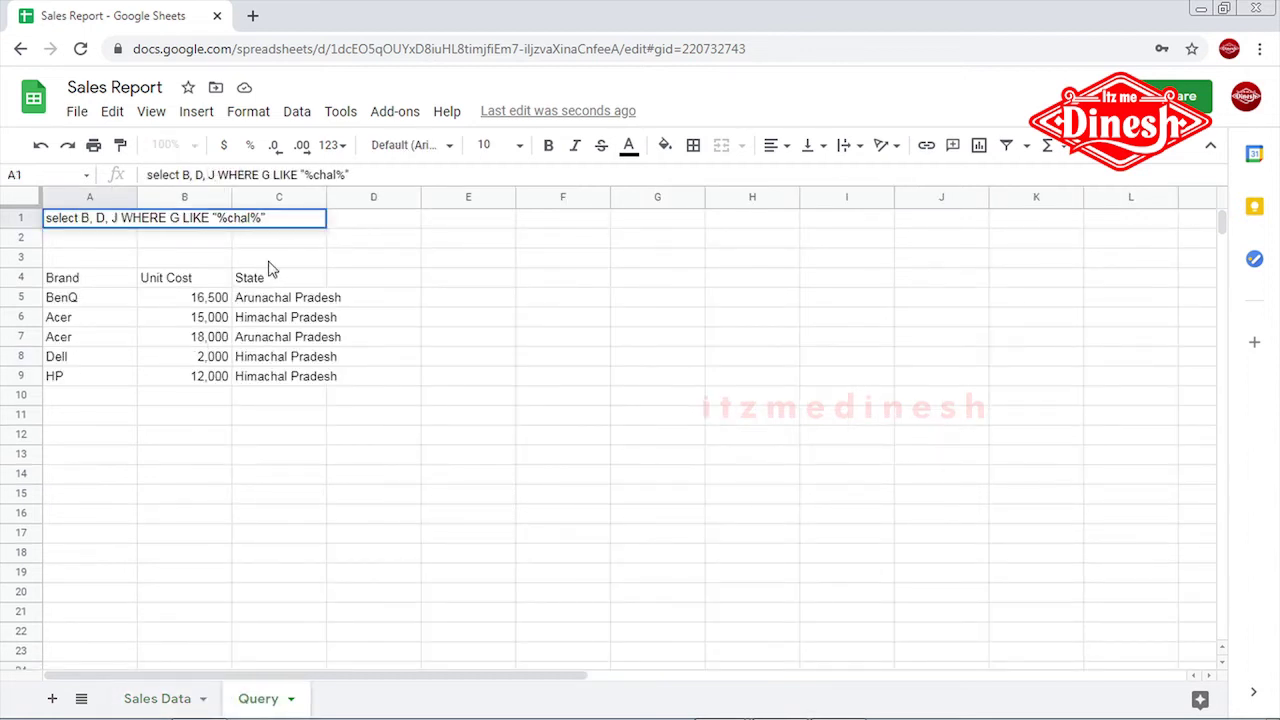
key("Right")
key("Right")
key("Right")
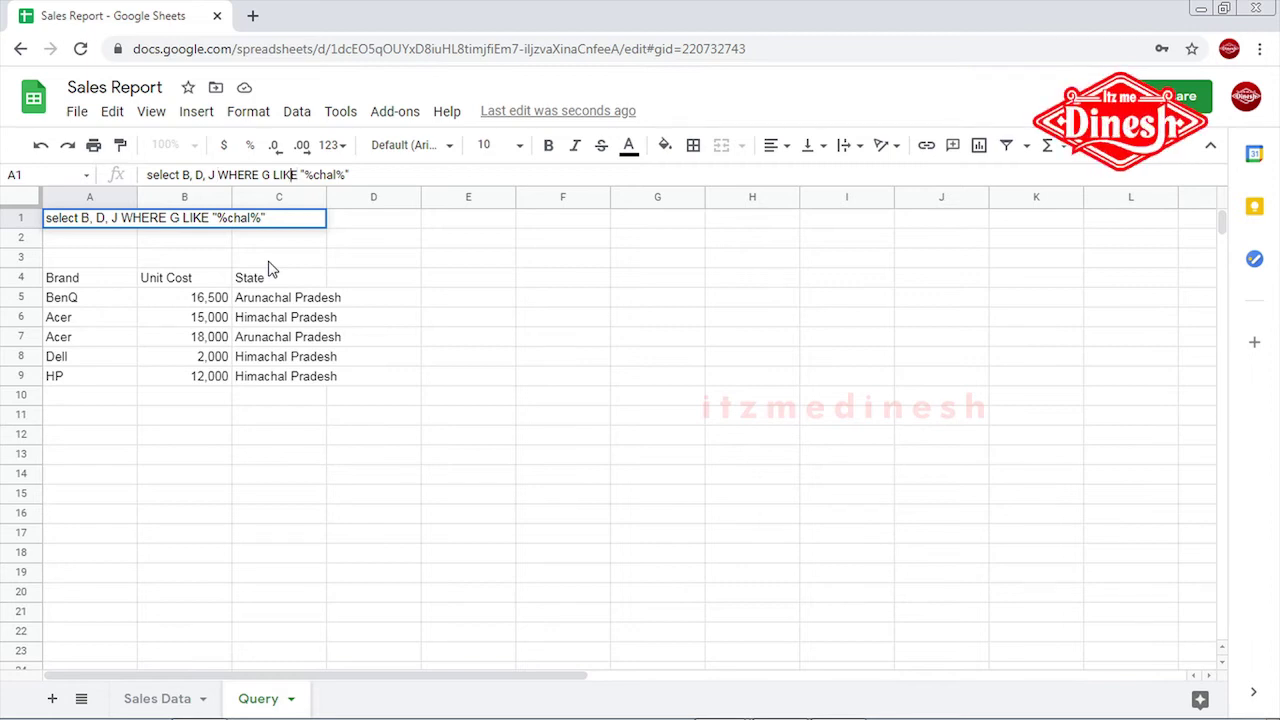
key("Left")
key("Left")
key("Left")
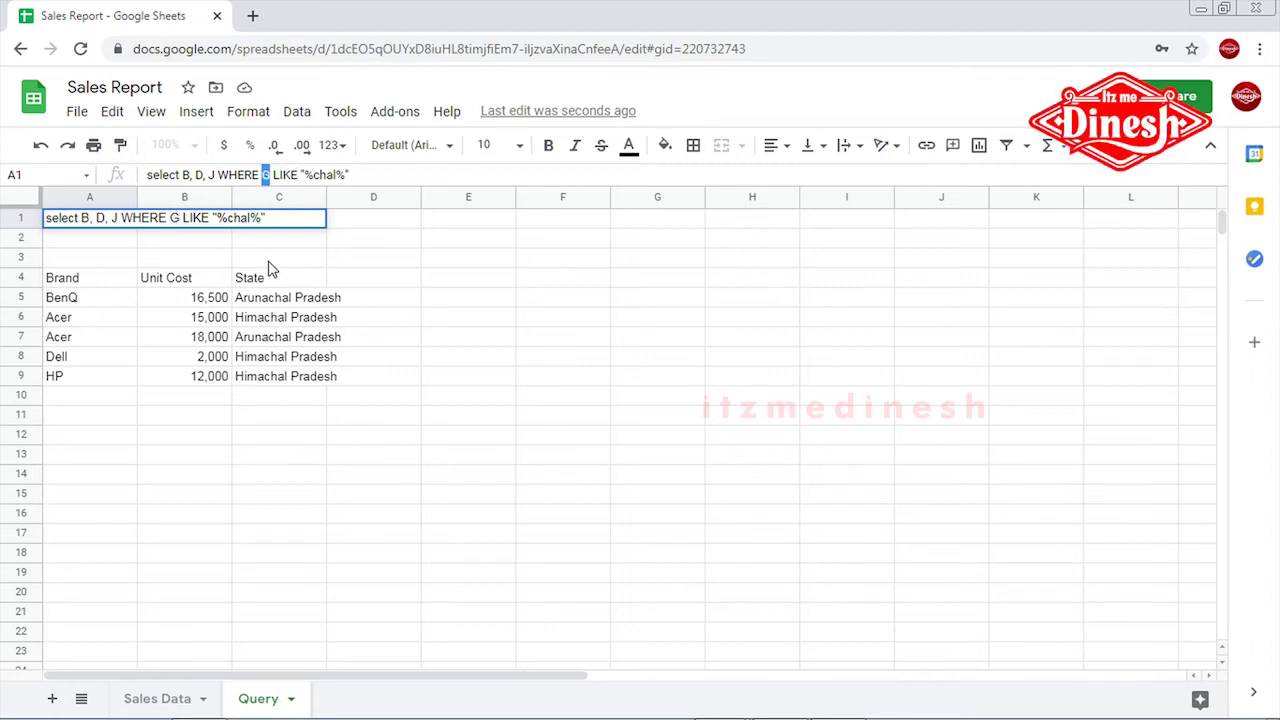
type("j")
key("BackSpace")
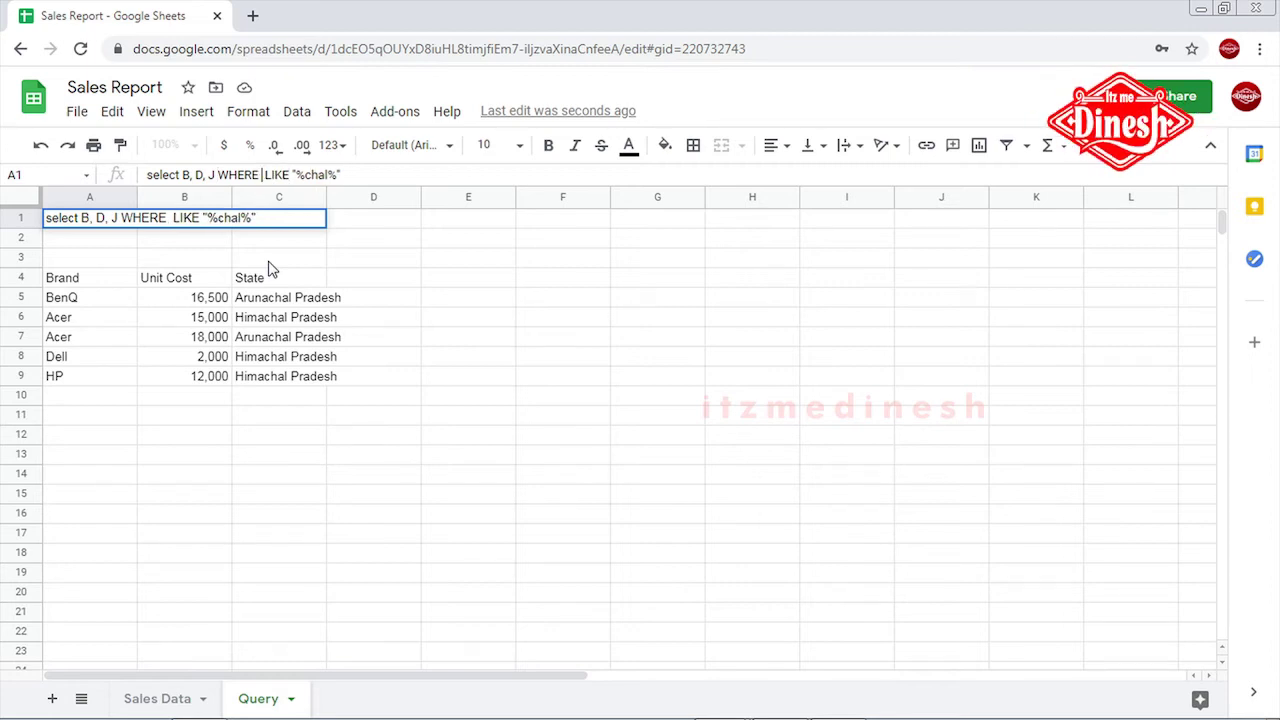
type("J")
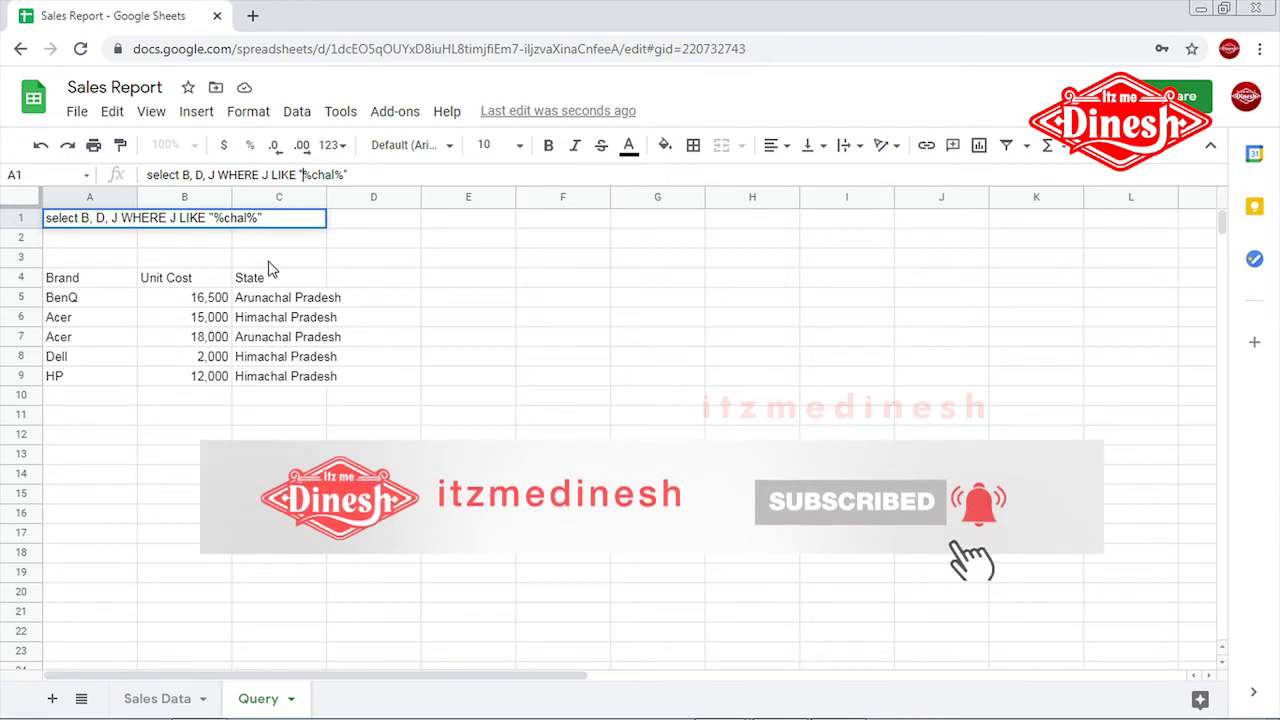
- Set the LIKE pattern to "2019%" and run the query
key("shift+Right")
key("shift+Right")
key("shift+Right")
key("shift+Right")
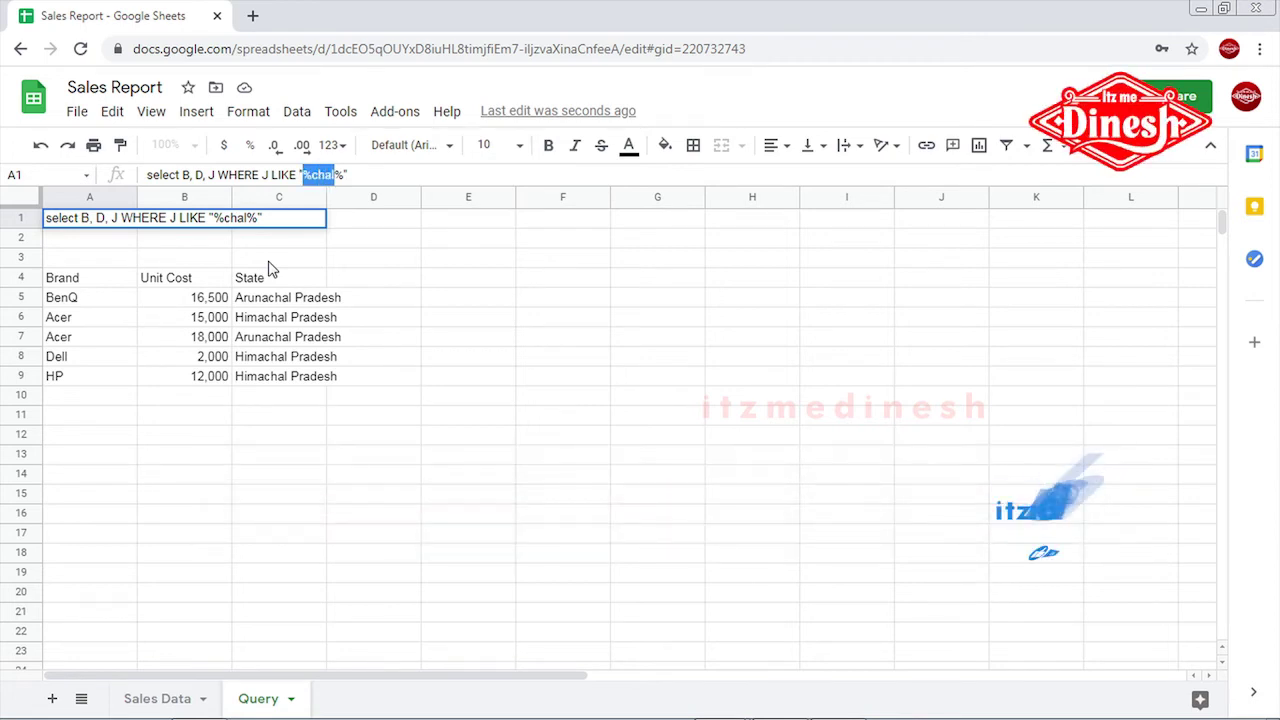
type("2018")
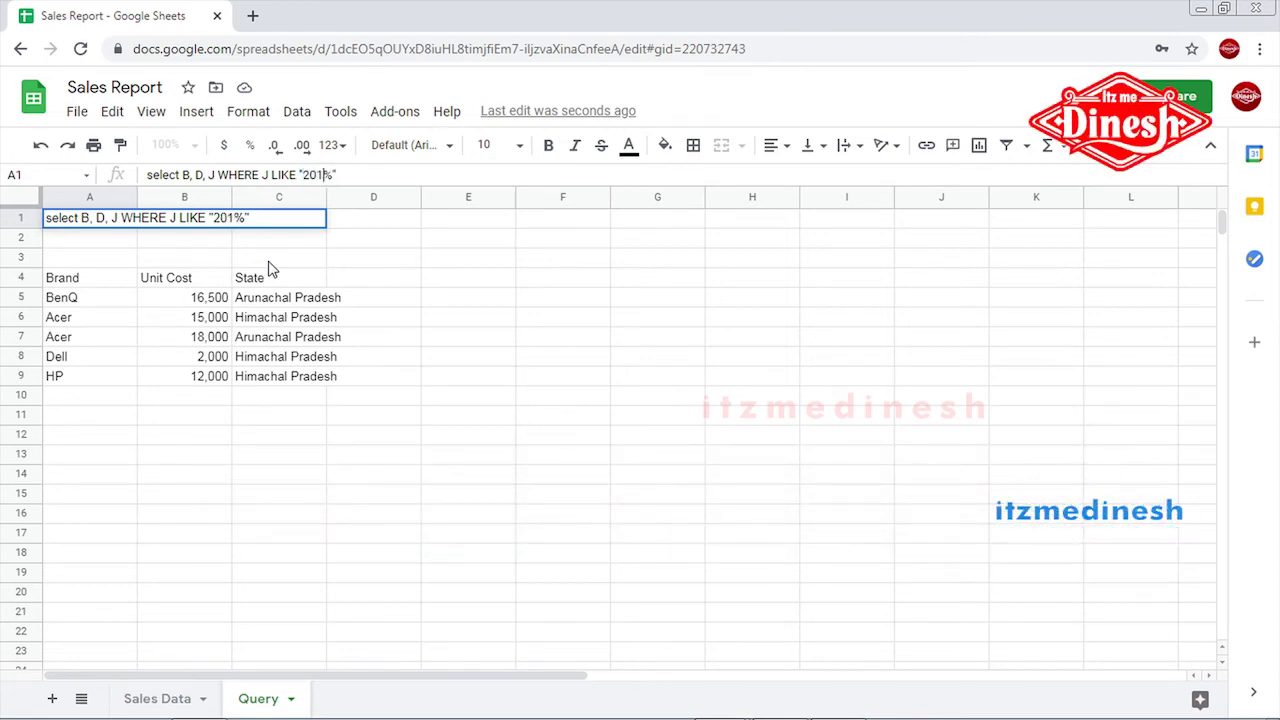
key("BackSpace")
type("9")
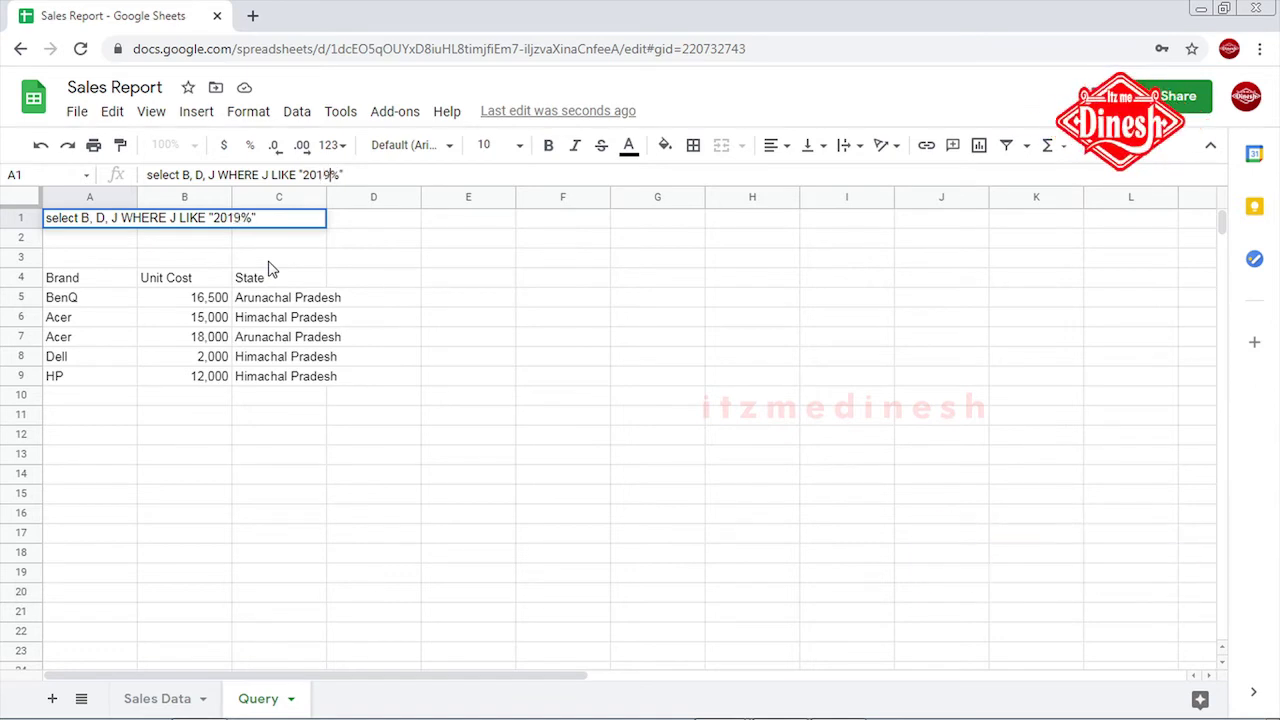
key("Return")
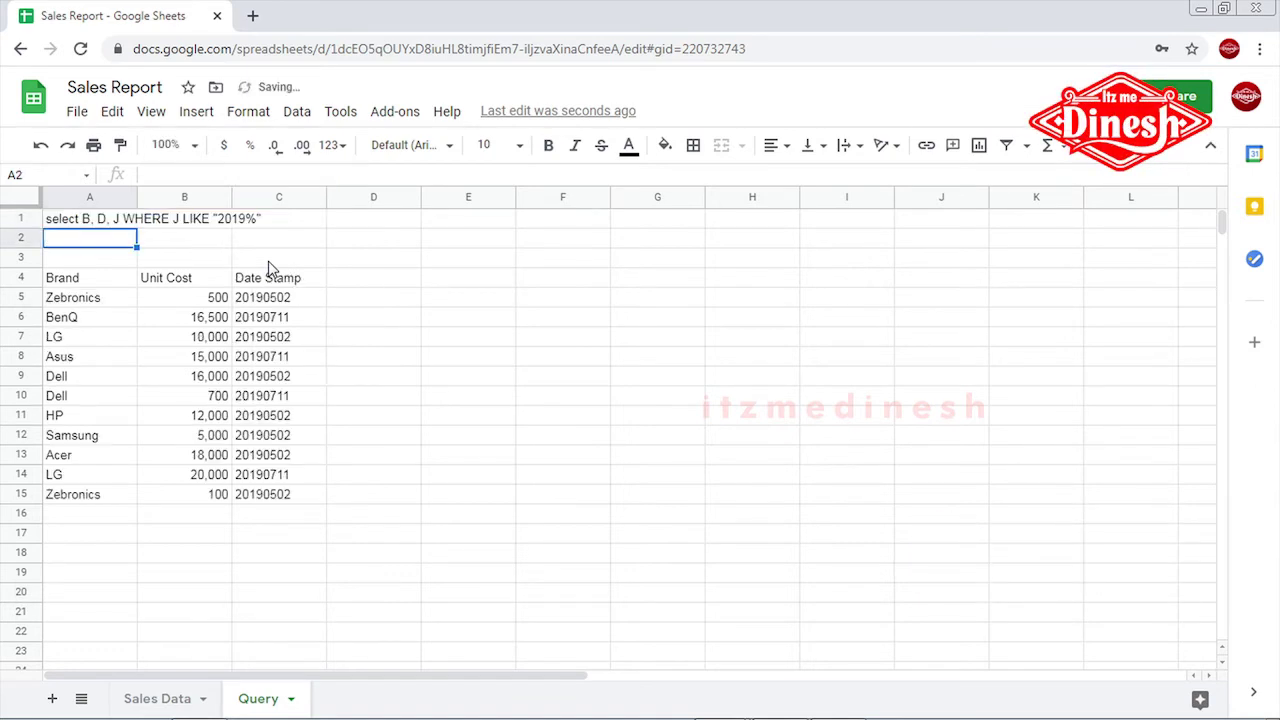
- Change the Date Stamp pattern from "2019%" to "2018%", leaving six 2018 rows
mouse_move(262, 300)
left_mouse_down()
mouse_move(258, 503)
mouse_move(263, 491)
left_mouse_up()
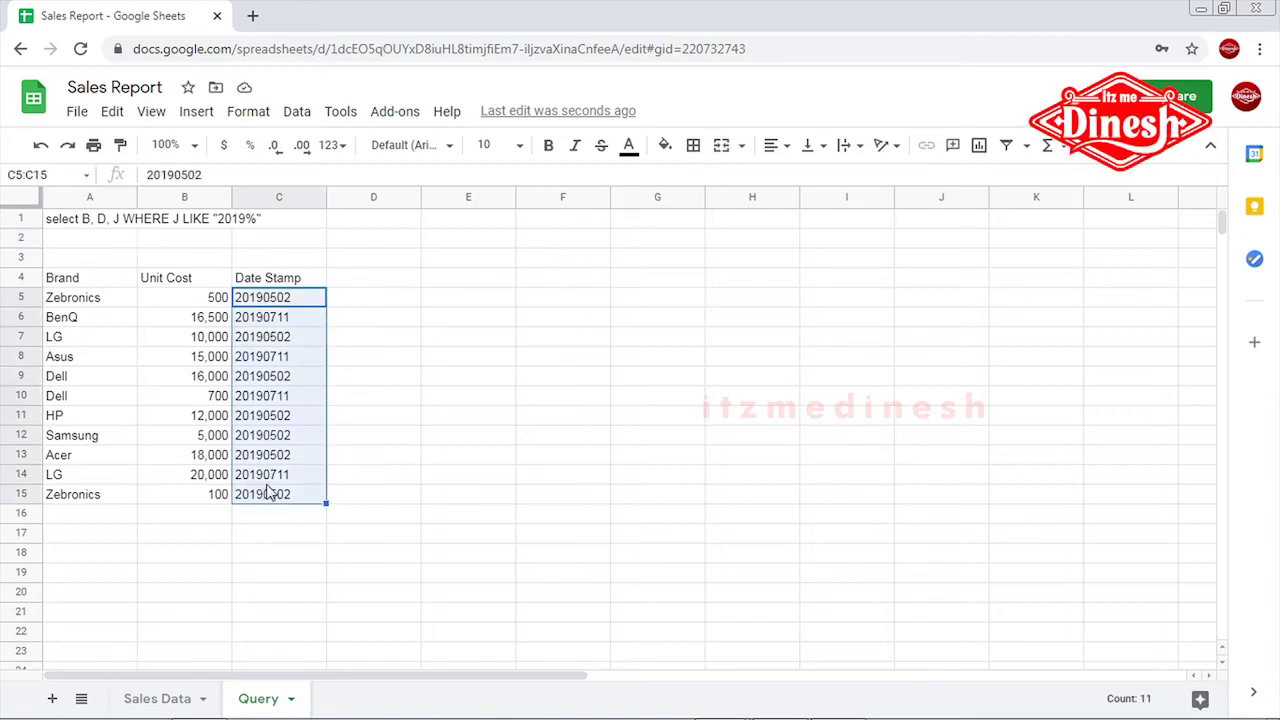
left_click(105, 220)
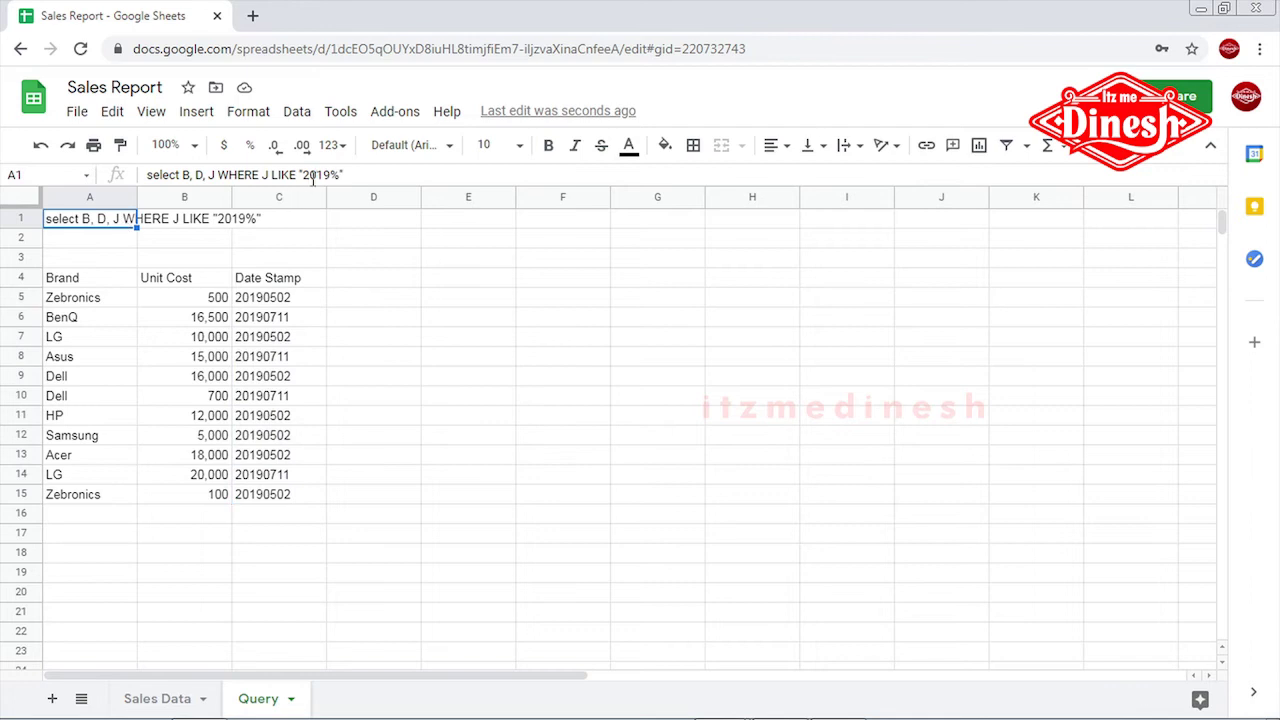
left_click(326, 176)
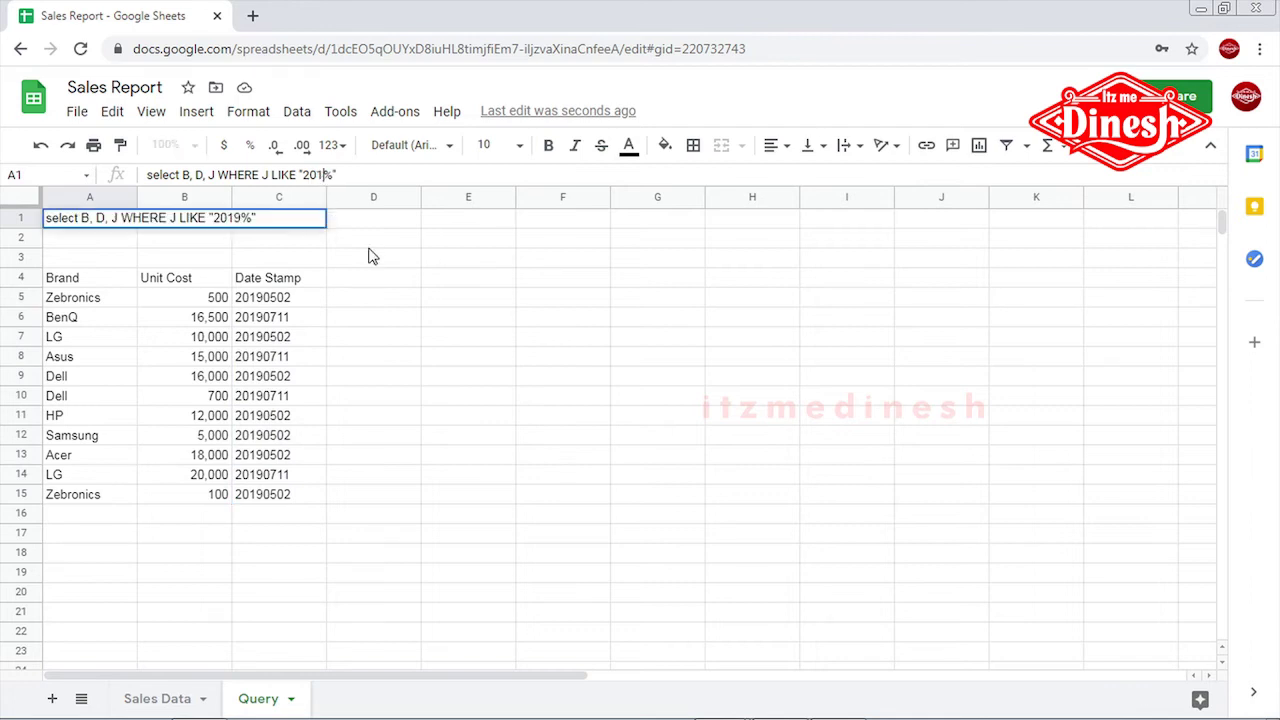
key("Delete")
type("8")
key("Return")
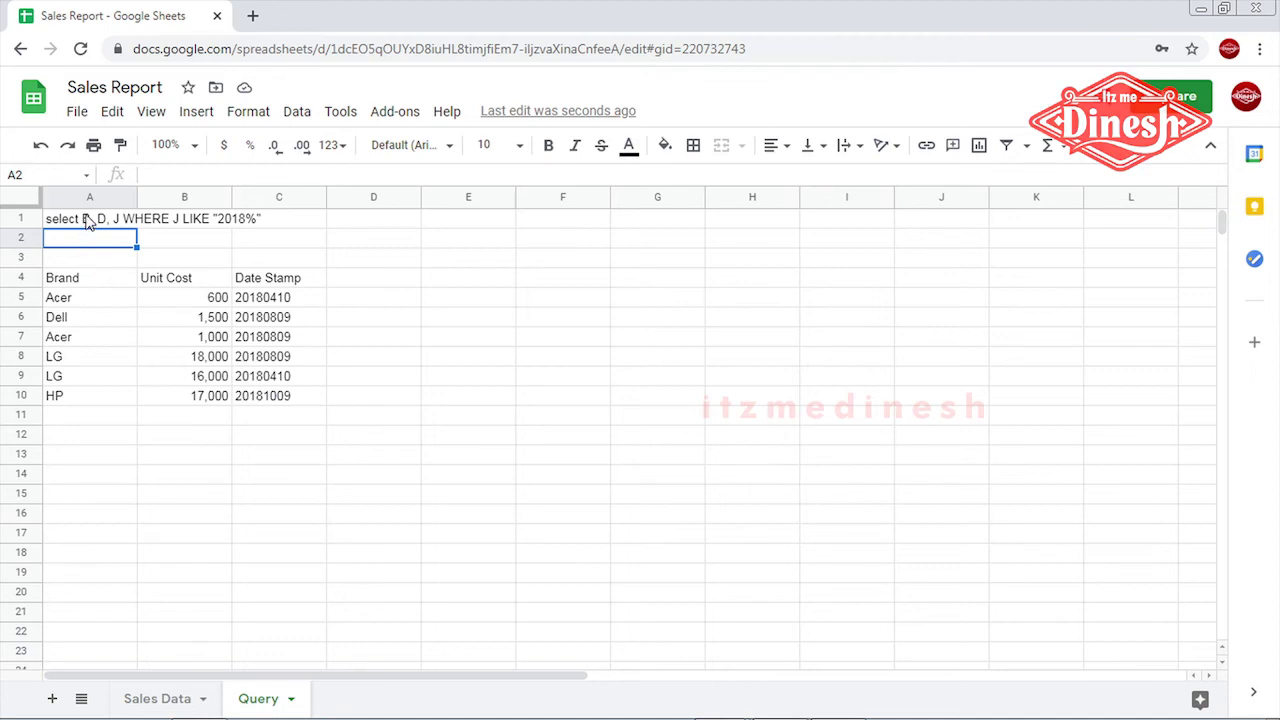
left_click(90, 220)
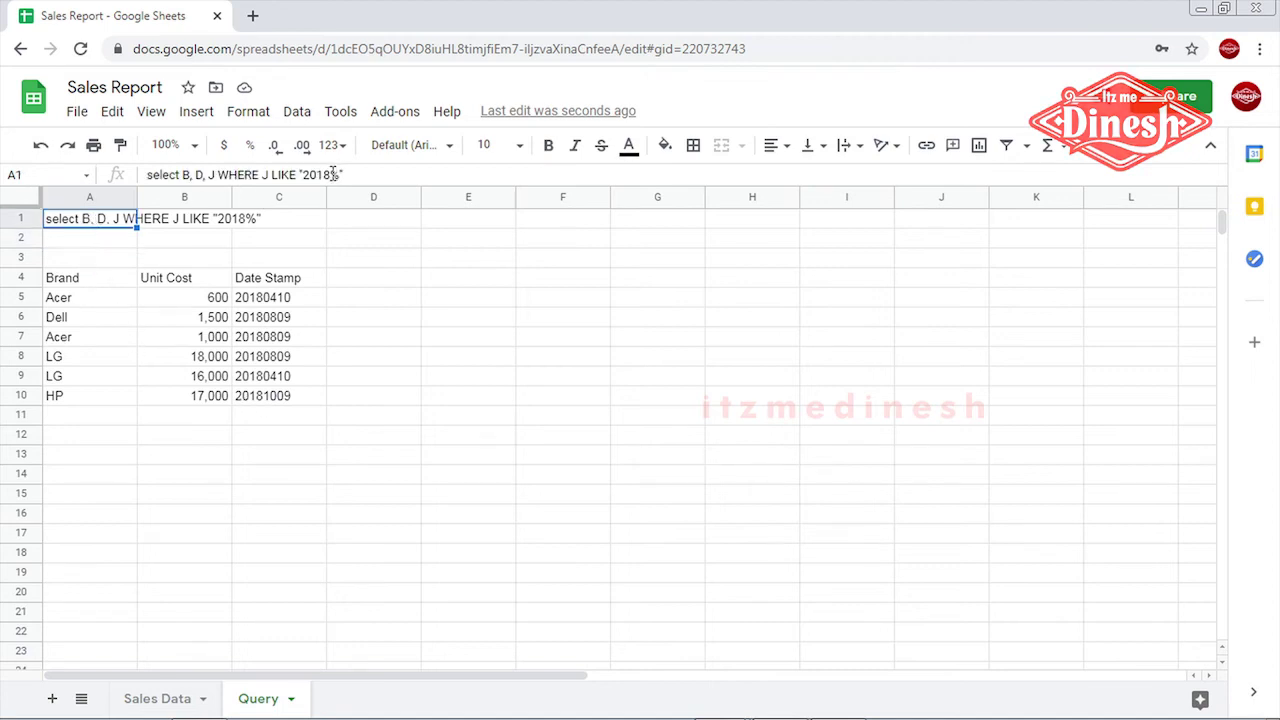
left_click(365, 316)
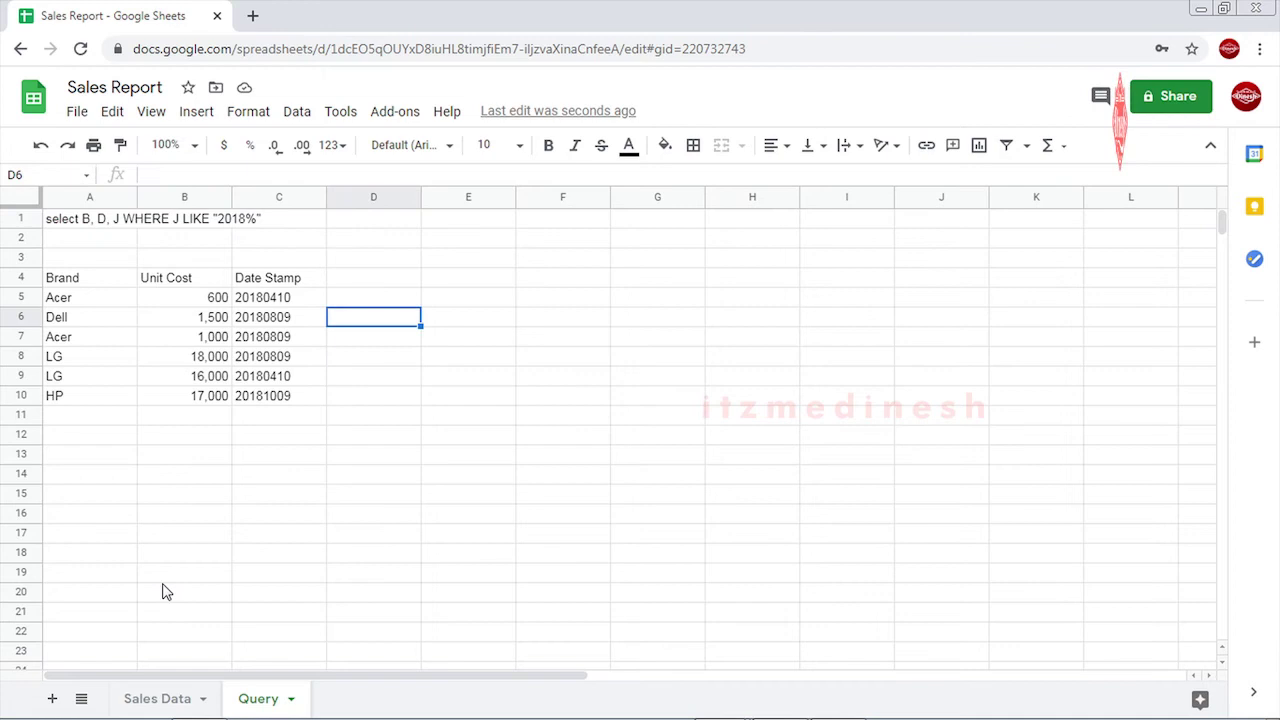
- Paste Date Stamp 20180809 into J23 on Sales Data, then return to the Query sheet
left_click(165, 699)
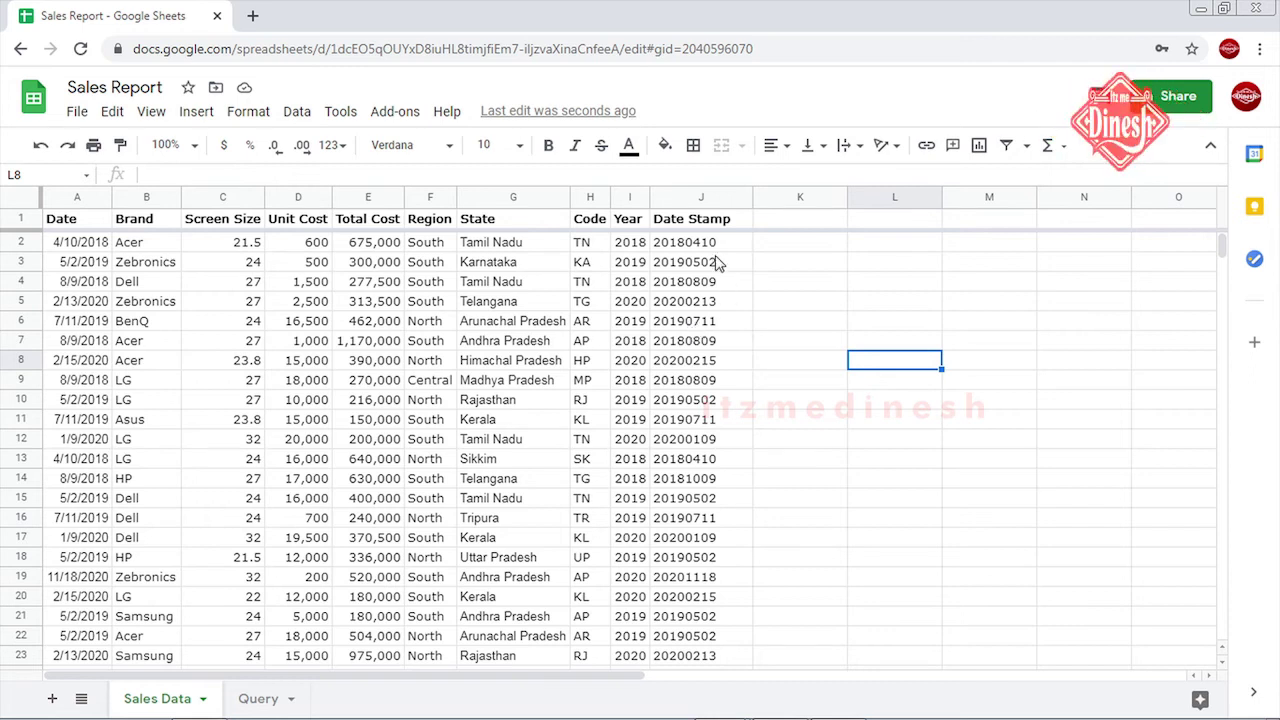
left_click(712, 386)
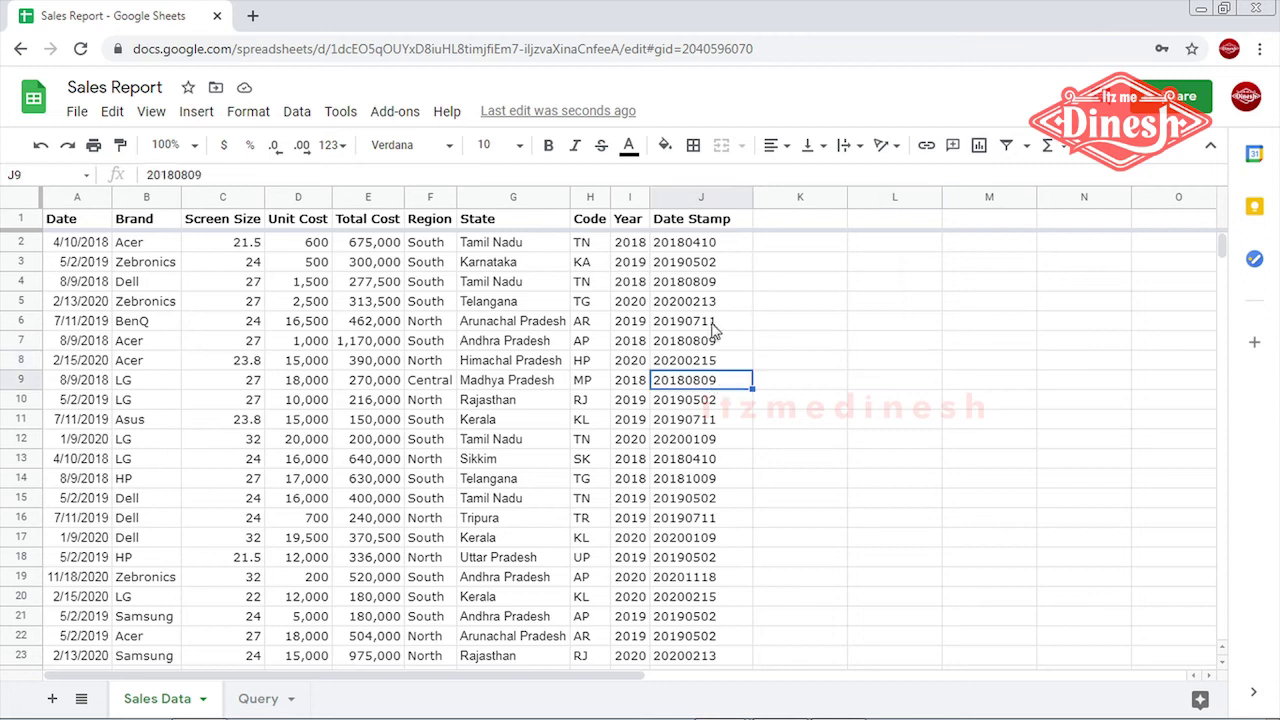
left_click(708, 282)
left_click(712, 480)
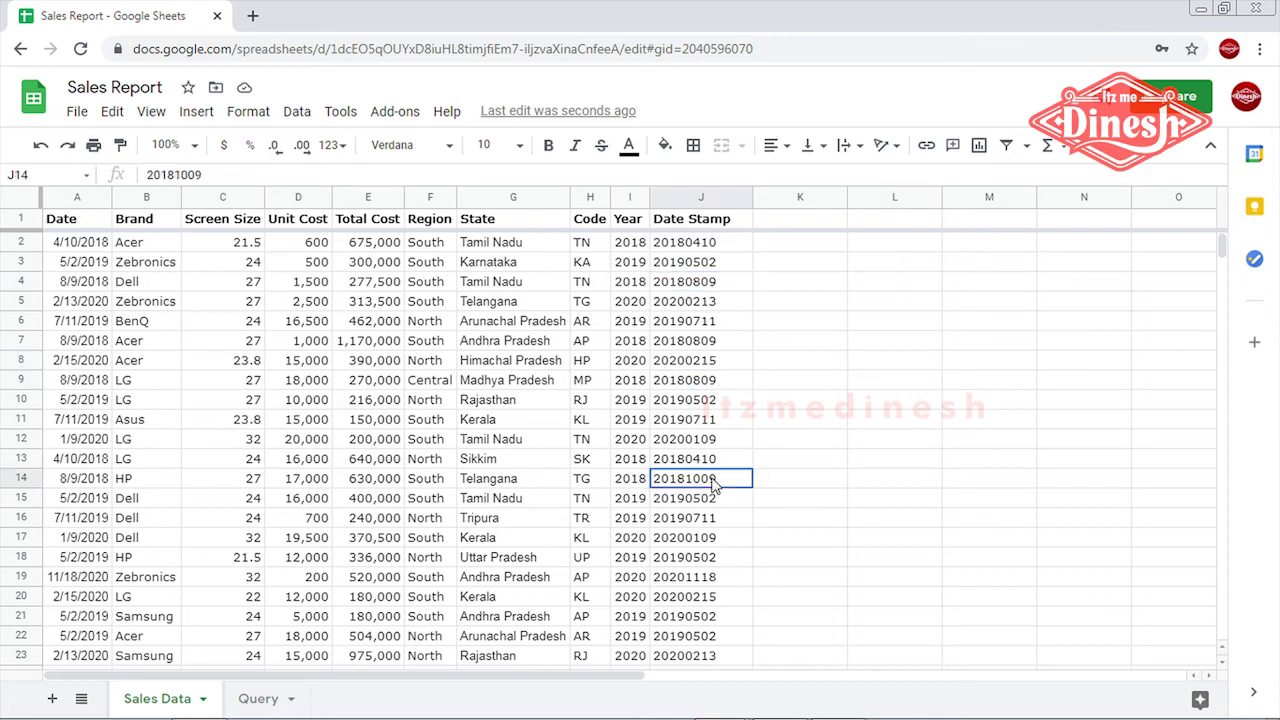
left_click(714, 662)
type("20180809")
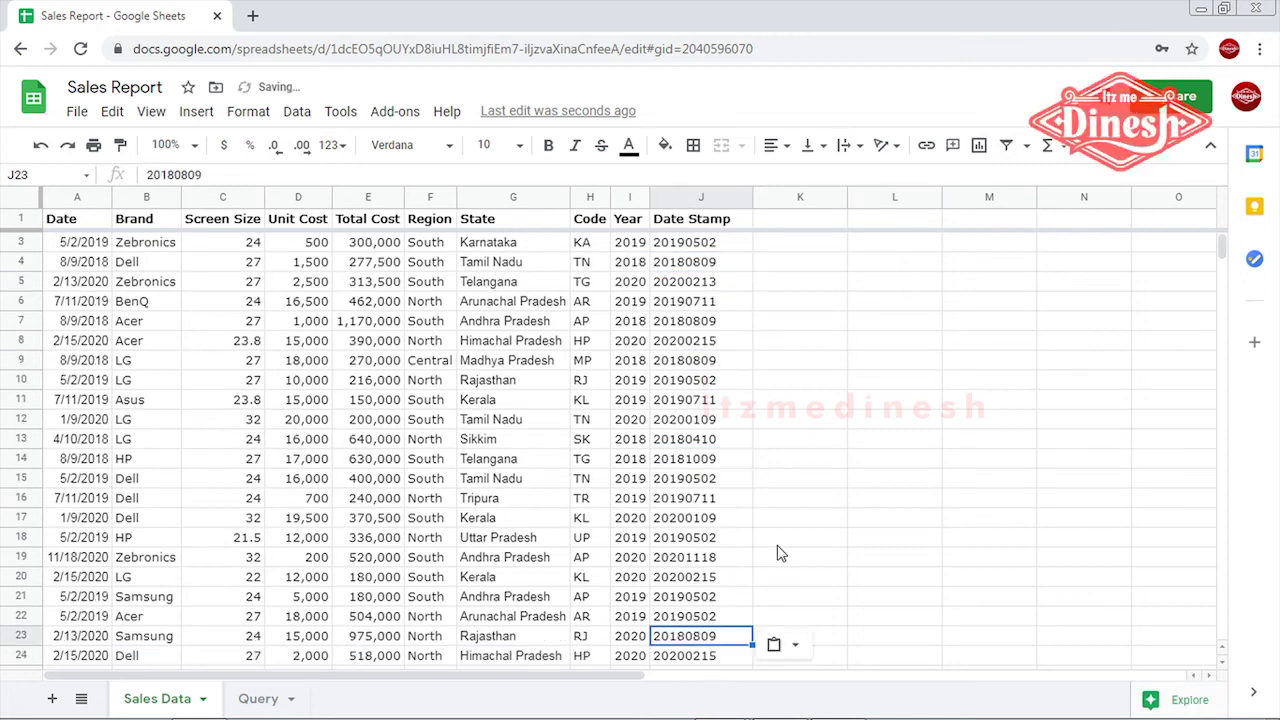
left_click(808, 447)
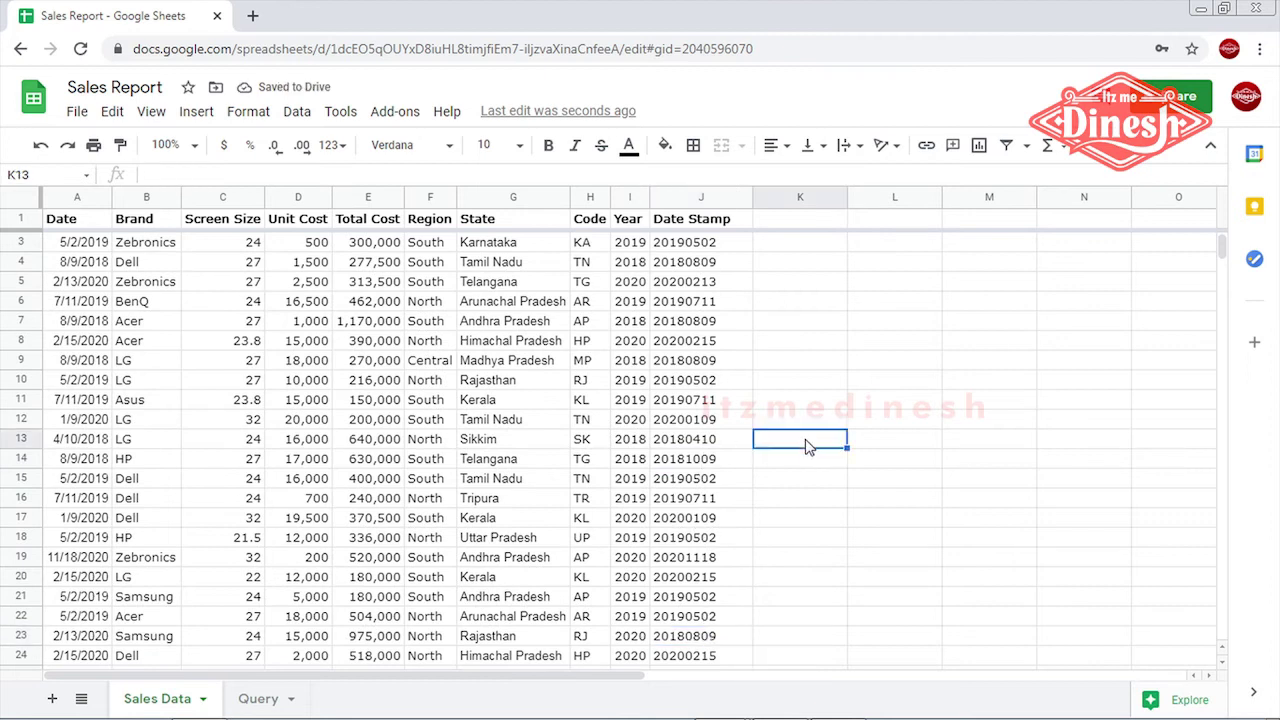
left_click(254, 699)
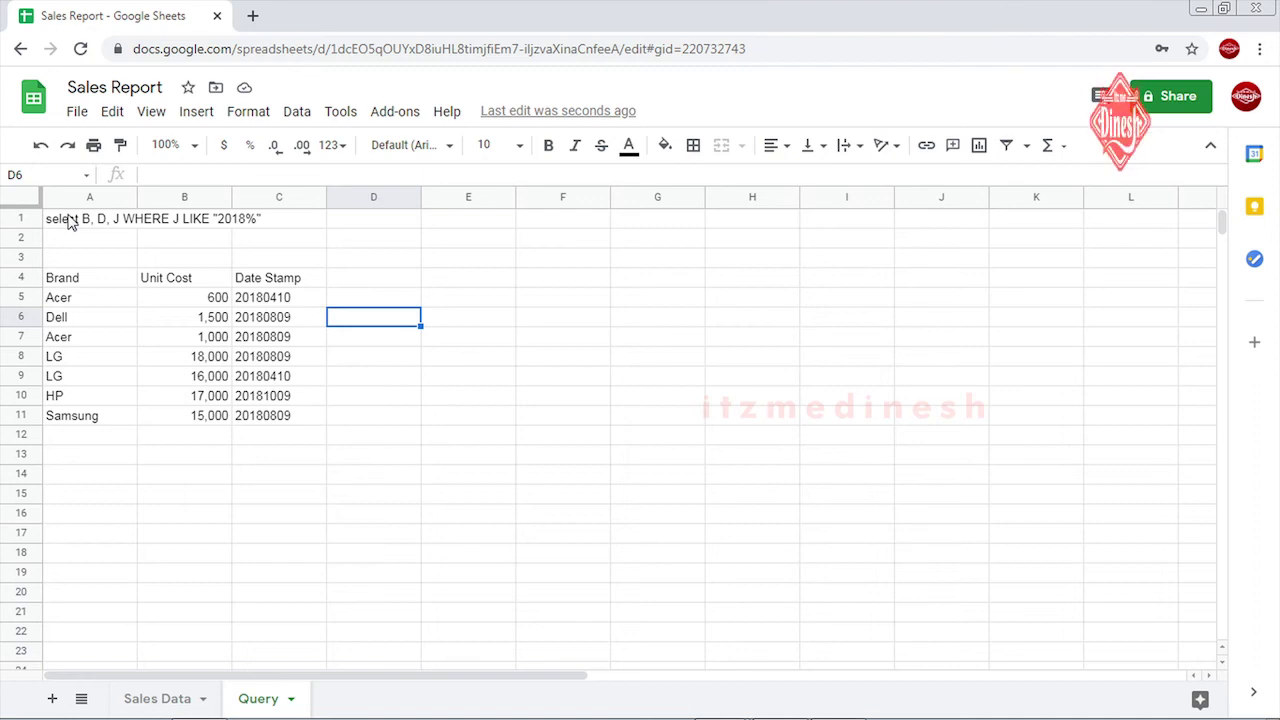
- Change the LIKE pattern to "2018__09" so only Date Stamps ending in 09 remain
left_click(99, 225)
left_click(331, 176)
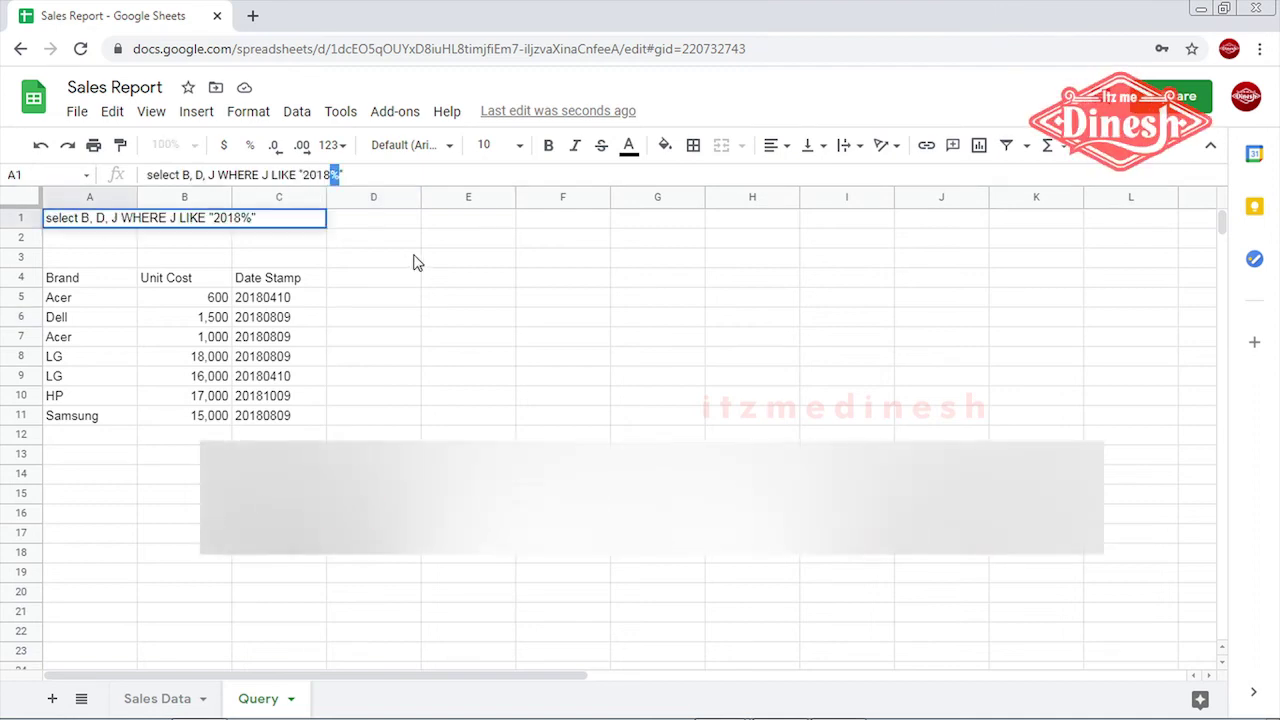
key("BackSpace")
type("__")
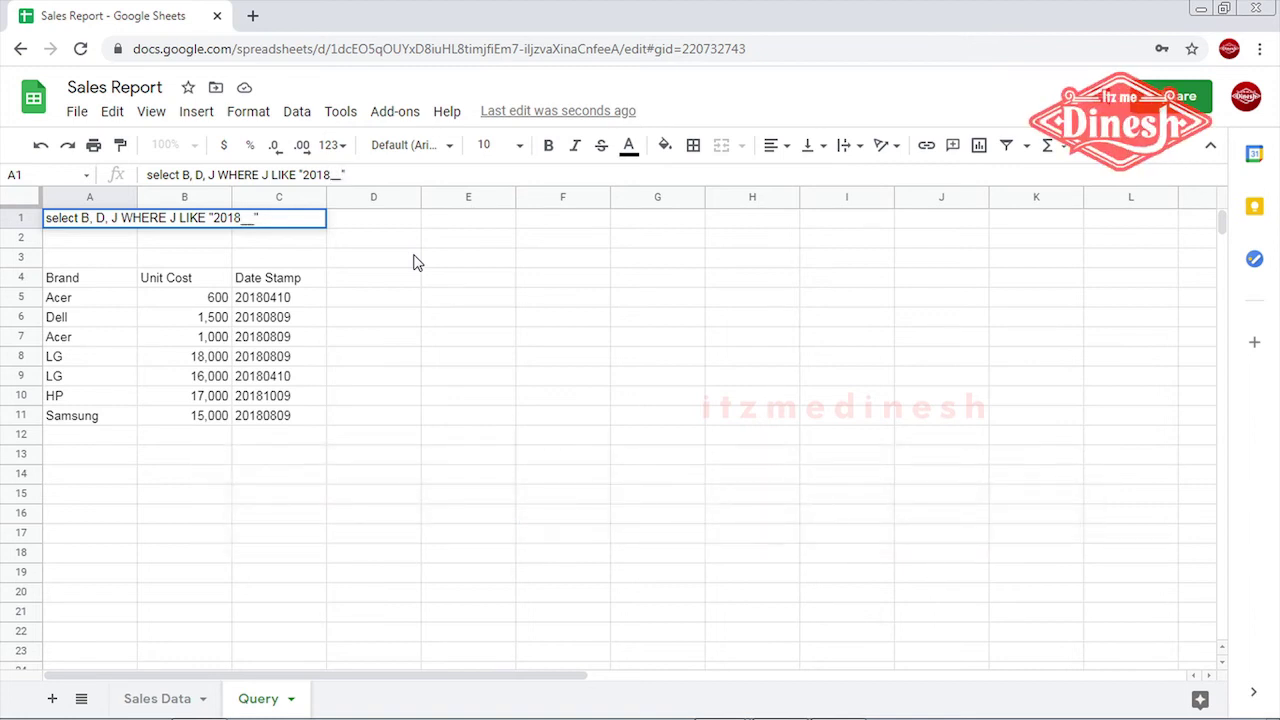
type("09")
key("Return")
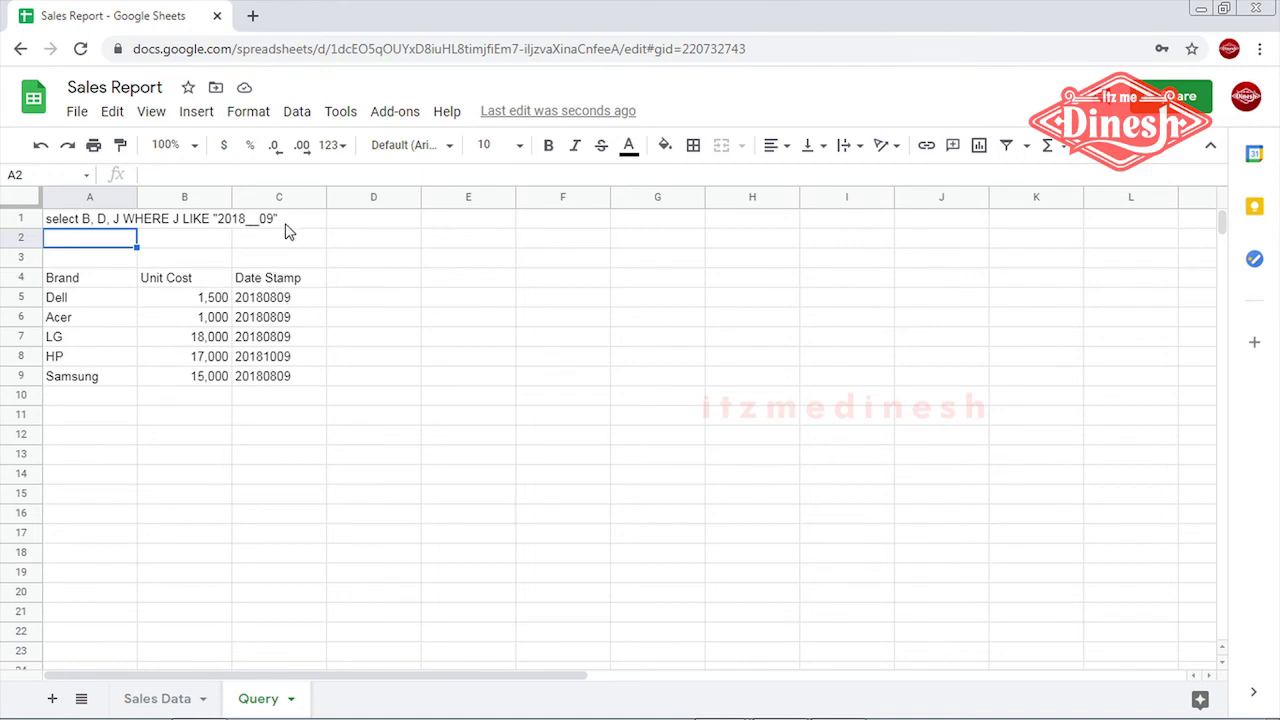
left_click(105, 218)
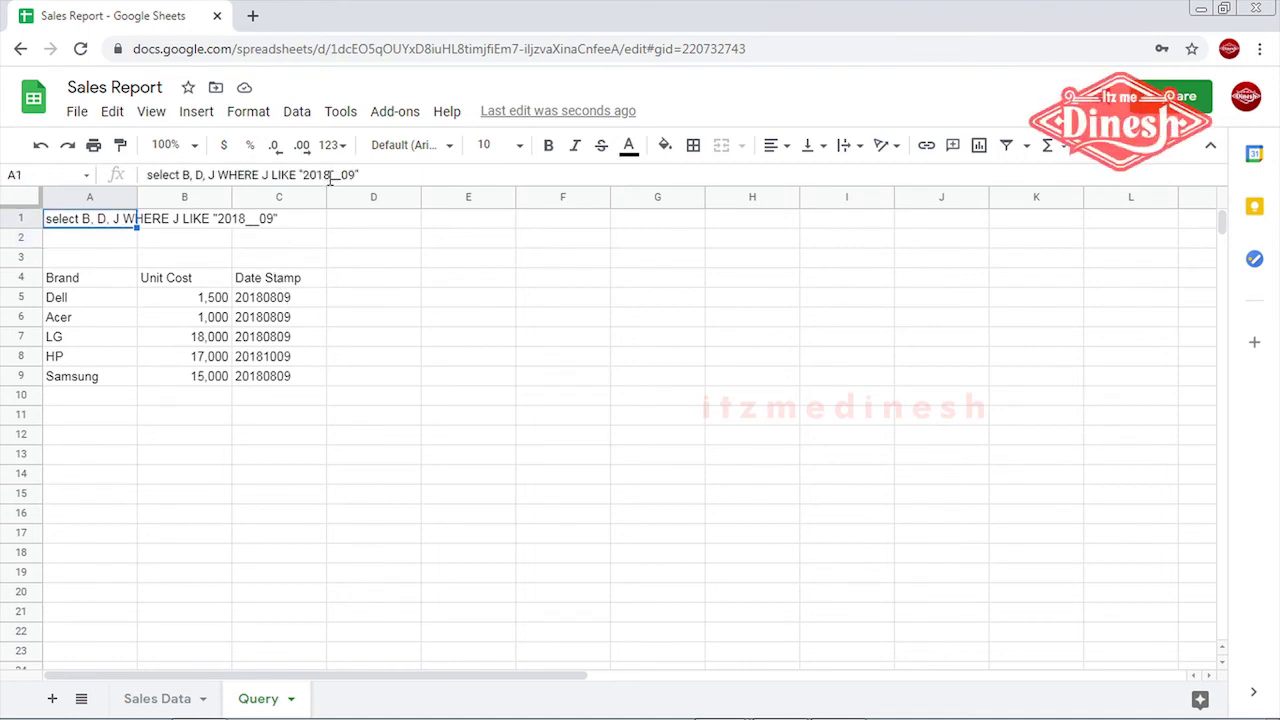
left_click_drag(330, 176, 337, 176)
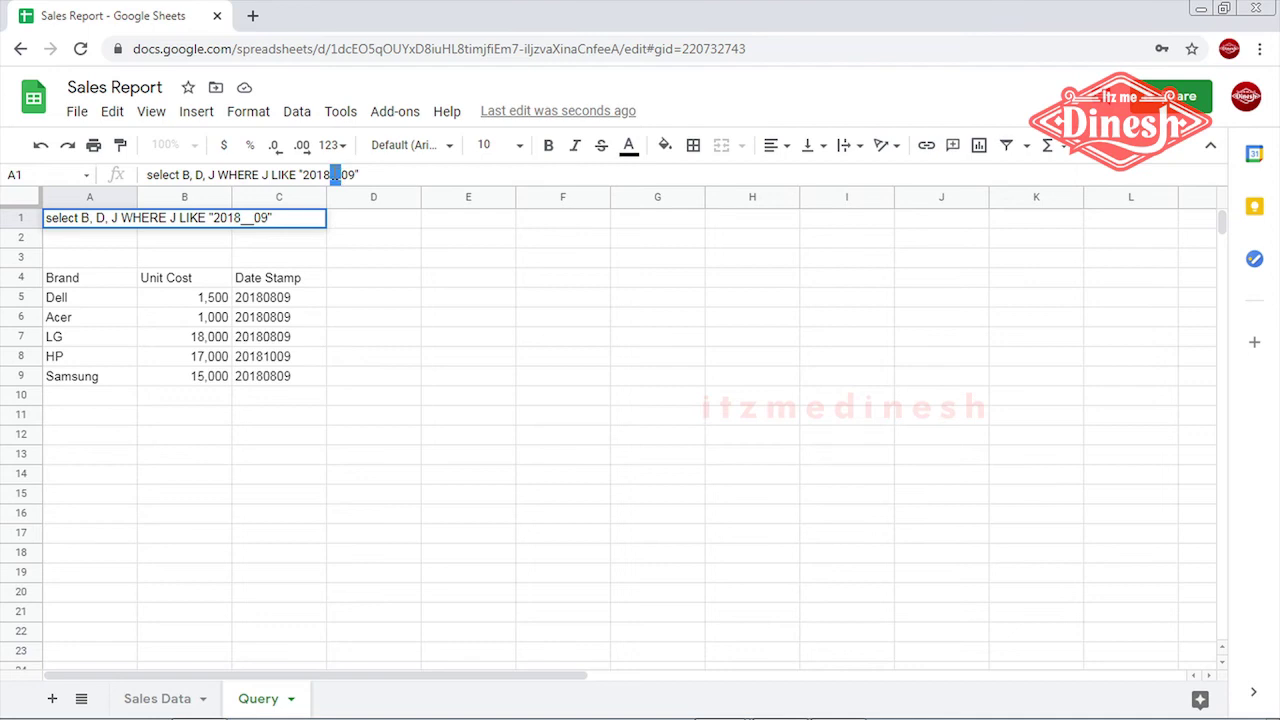
key("BackSpace")
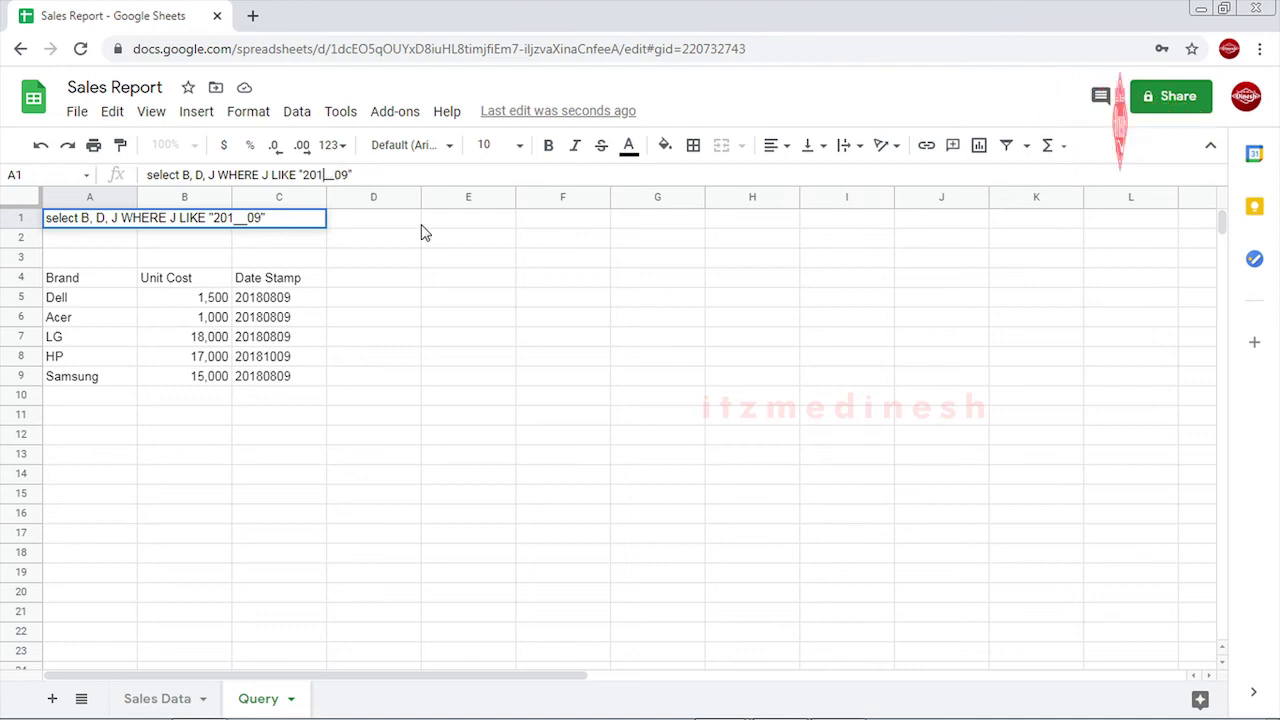
type("9")
key("Return")
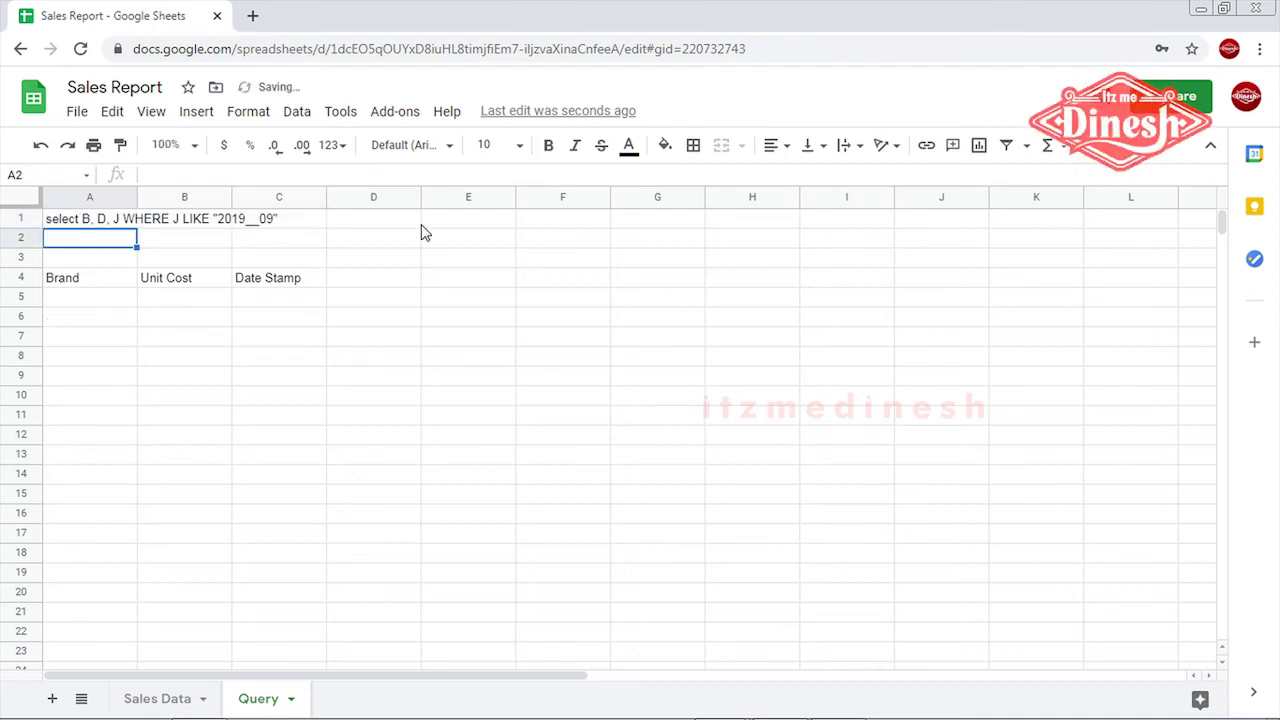
left_click(96, 220)
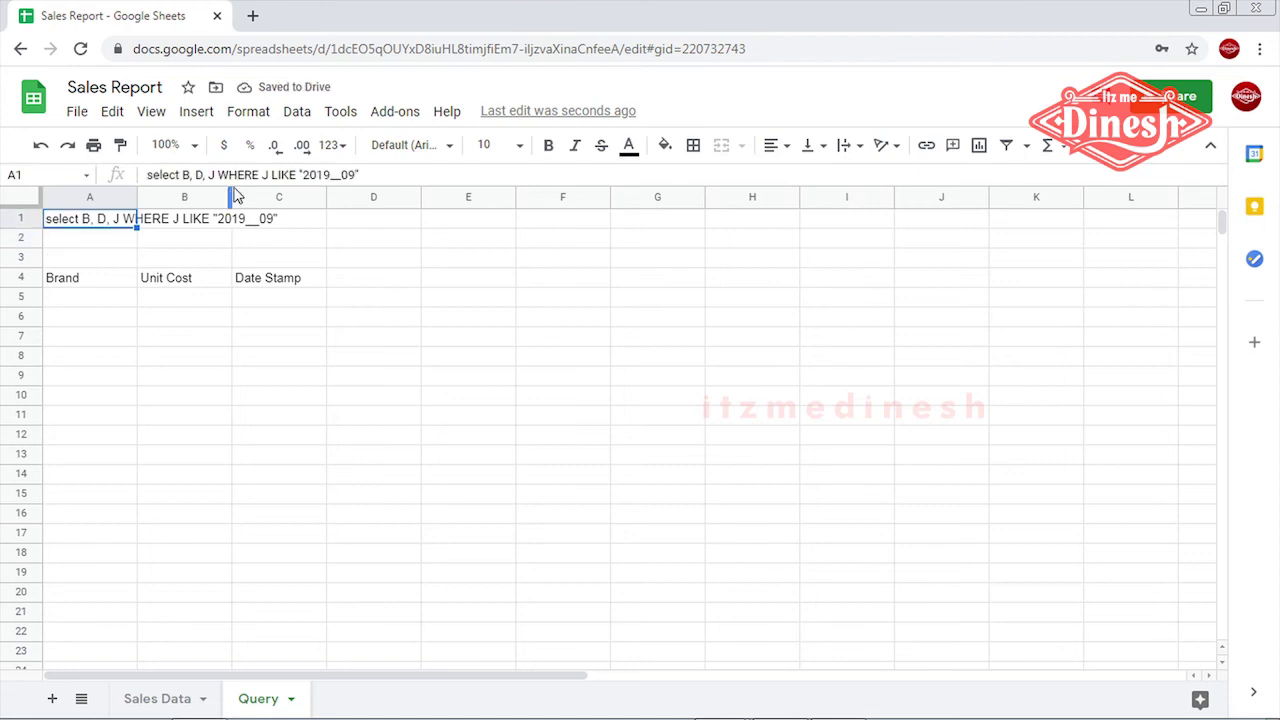
left_click(349, 172)
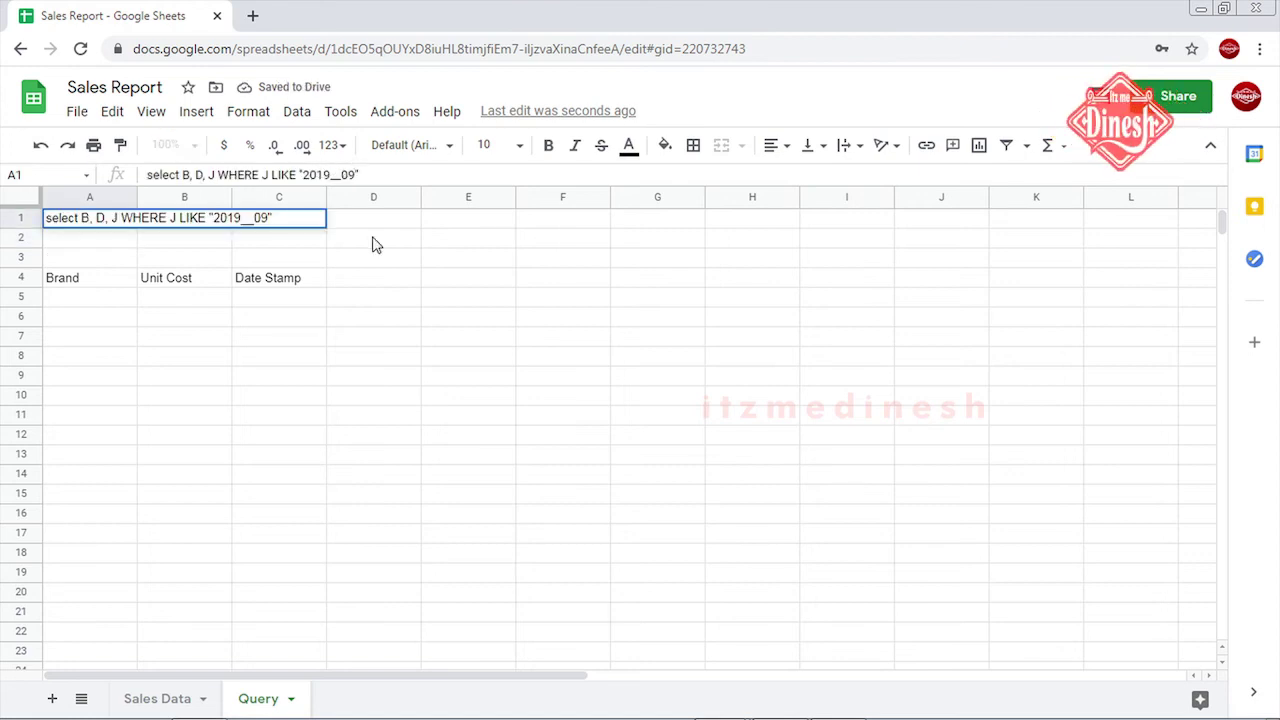
key("BackSpace")
key("BackSpace")
key("Return")
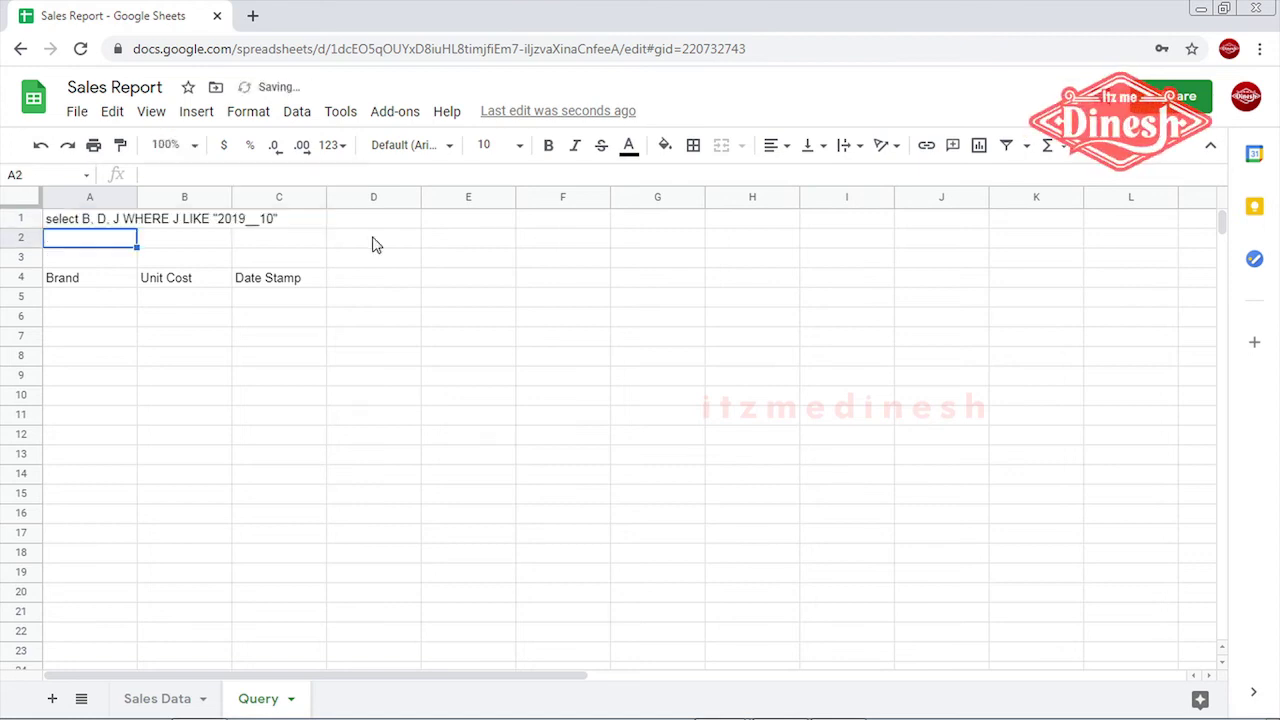
left_click(100, 220)
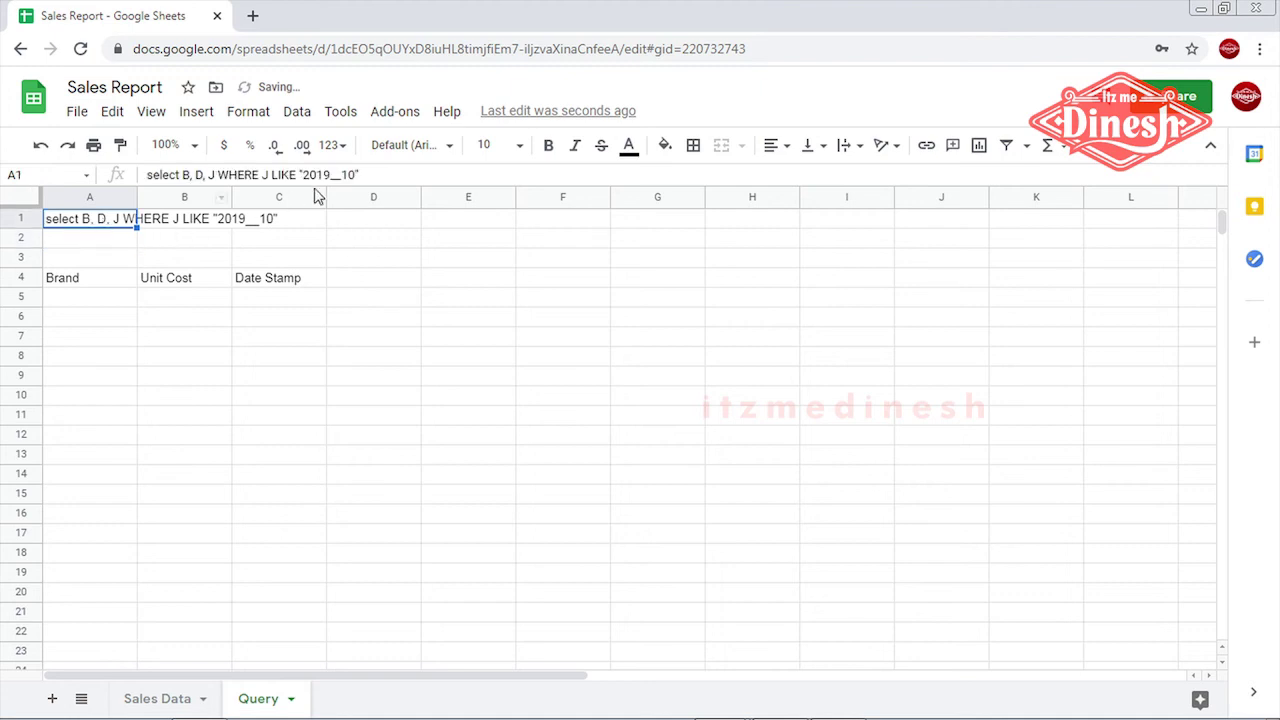
left_click(354, 172)
key("BackSpace")
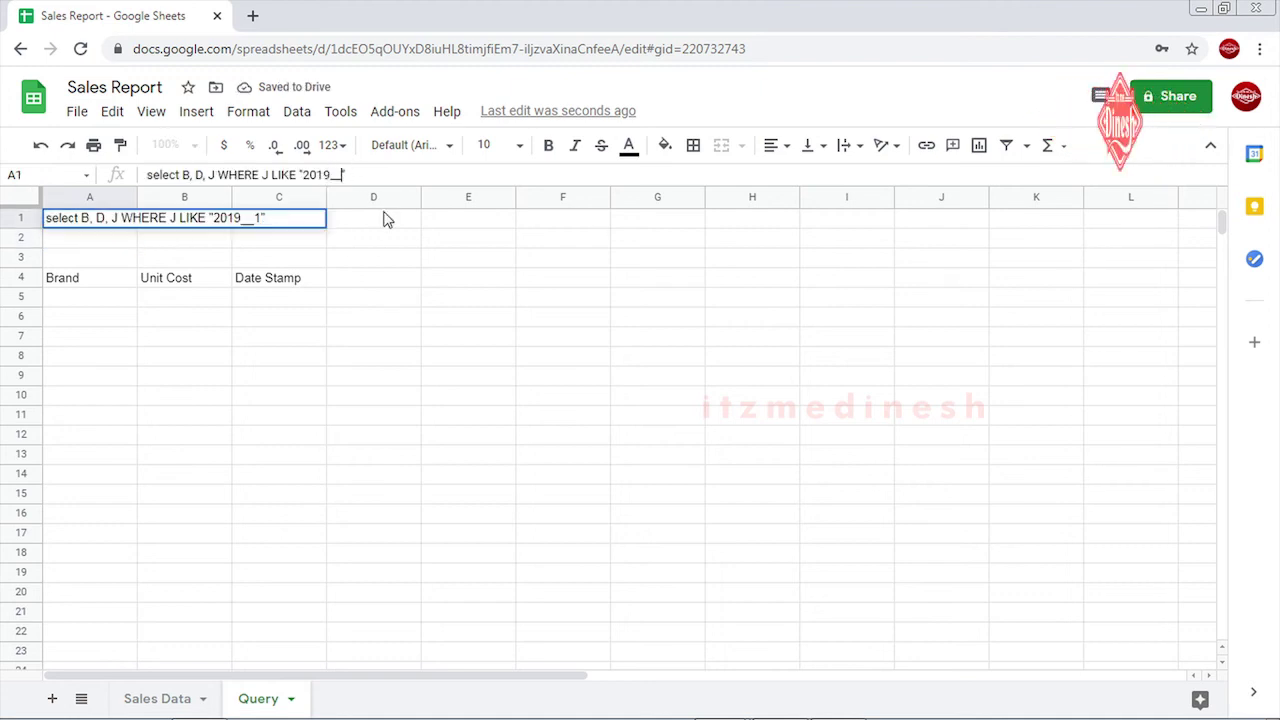
key("BackSpace")
type("01")
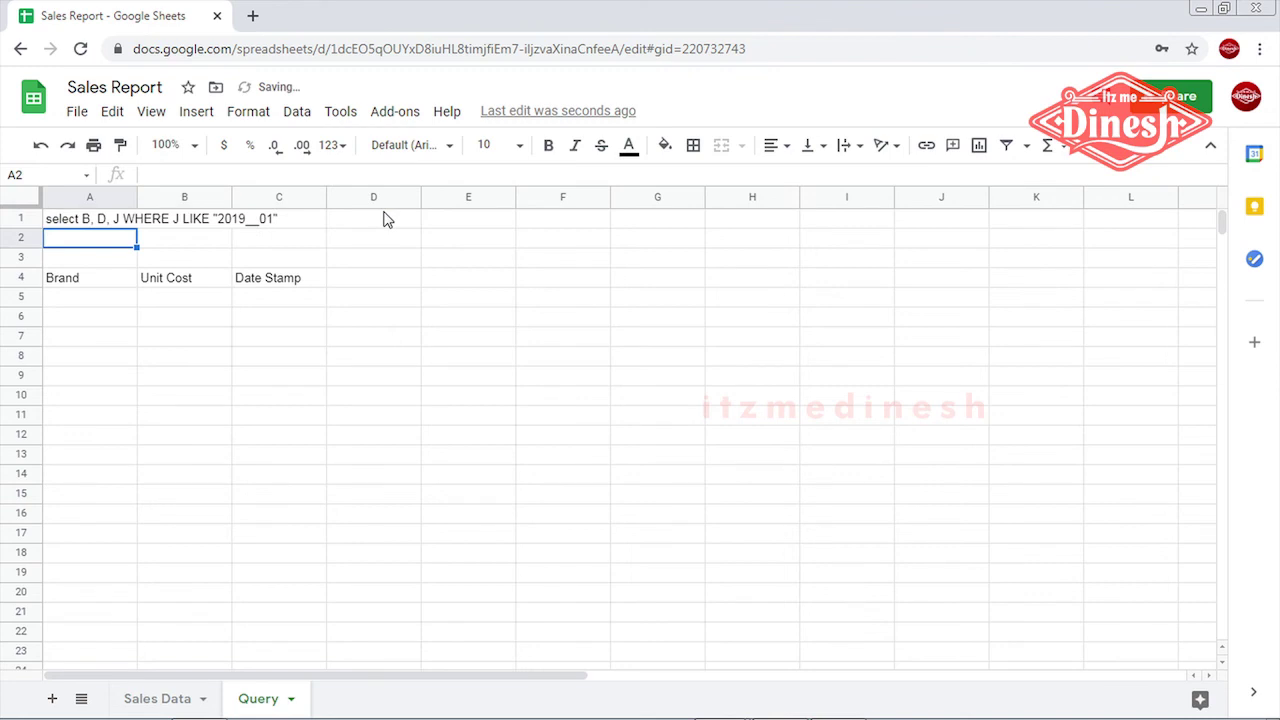
left_click(117, 222)
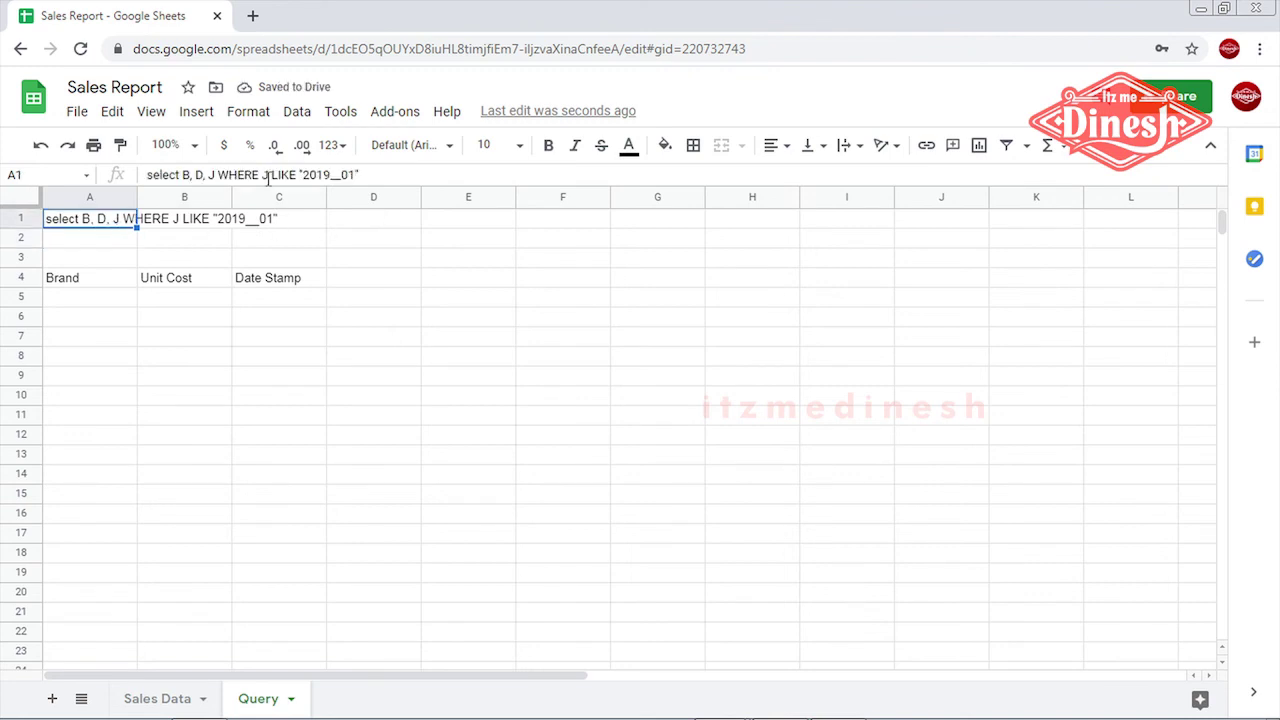
left_click(333, 175)
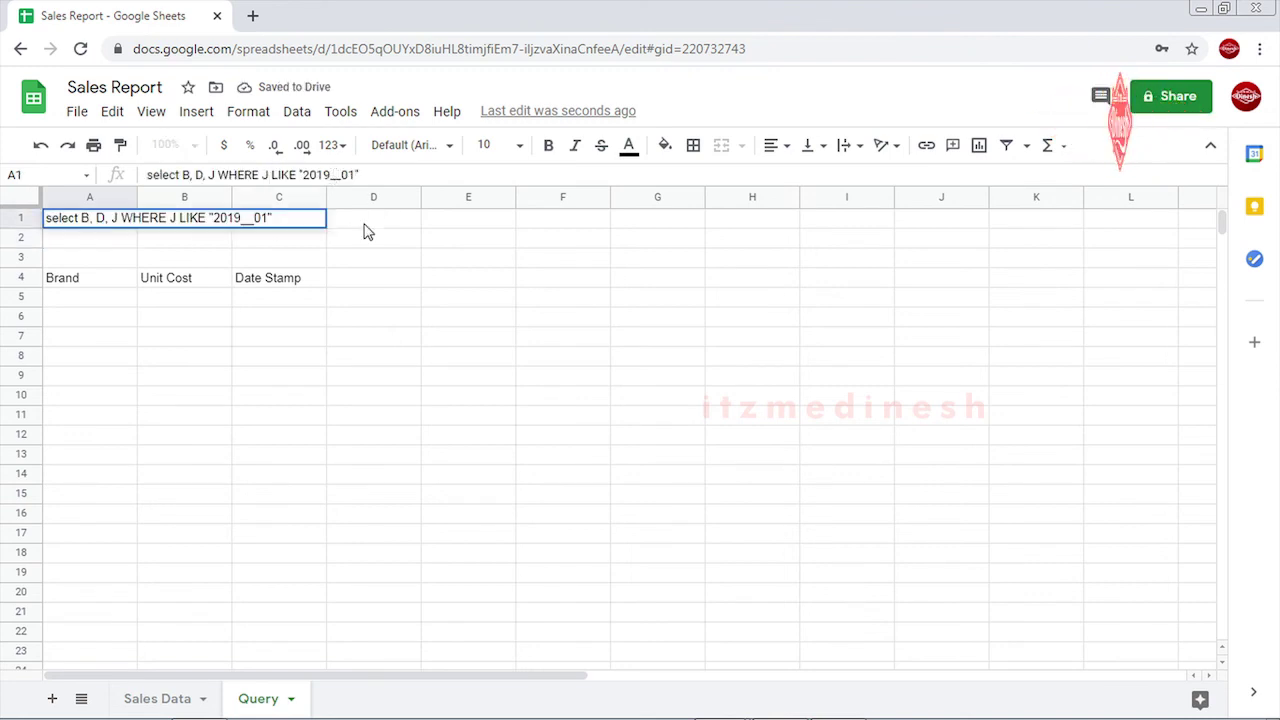
key("BackSpace")
type("8")
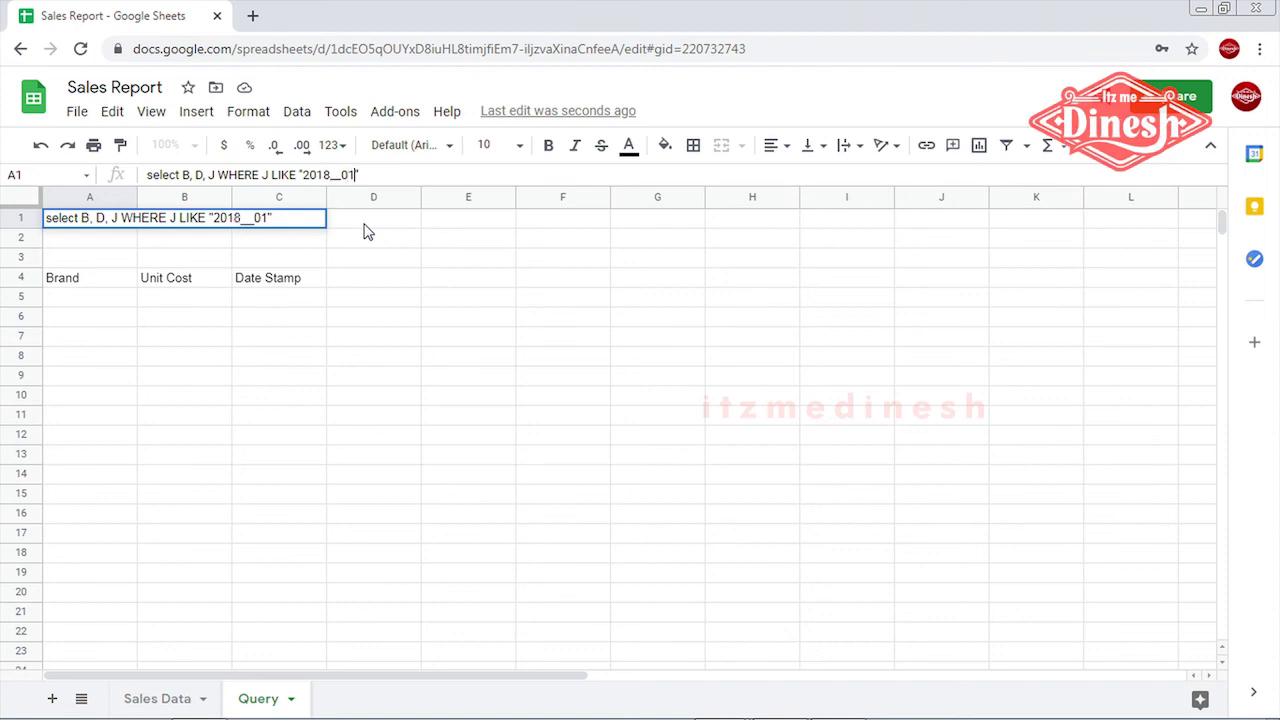
key("BackSpace")
type("9")
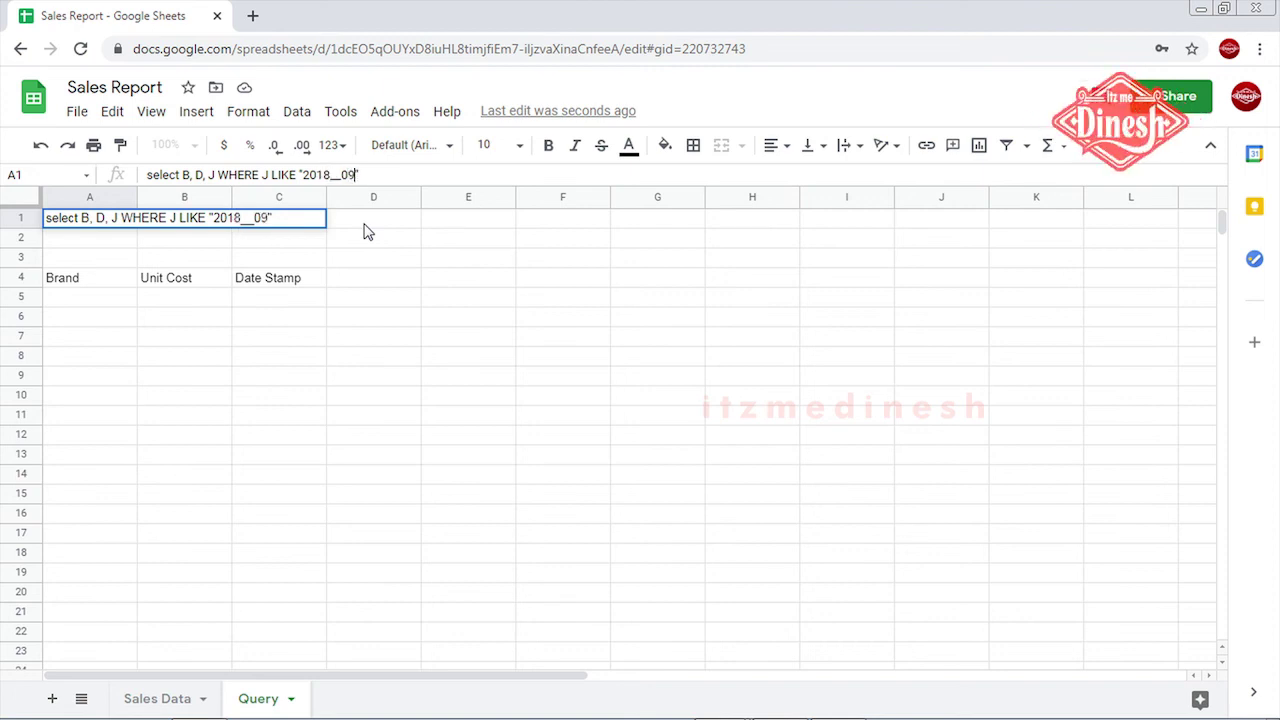
key("Return")
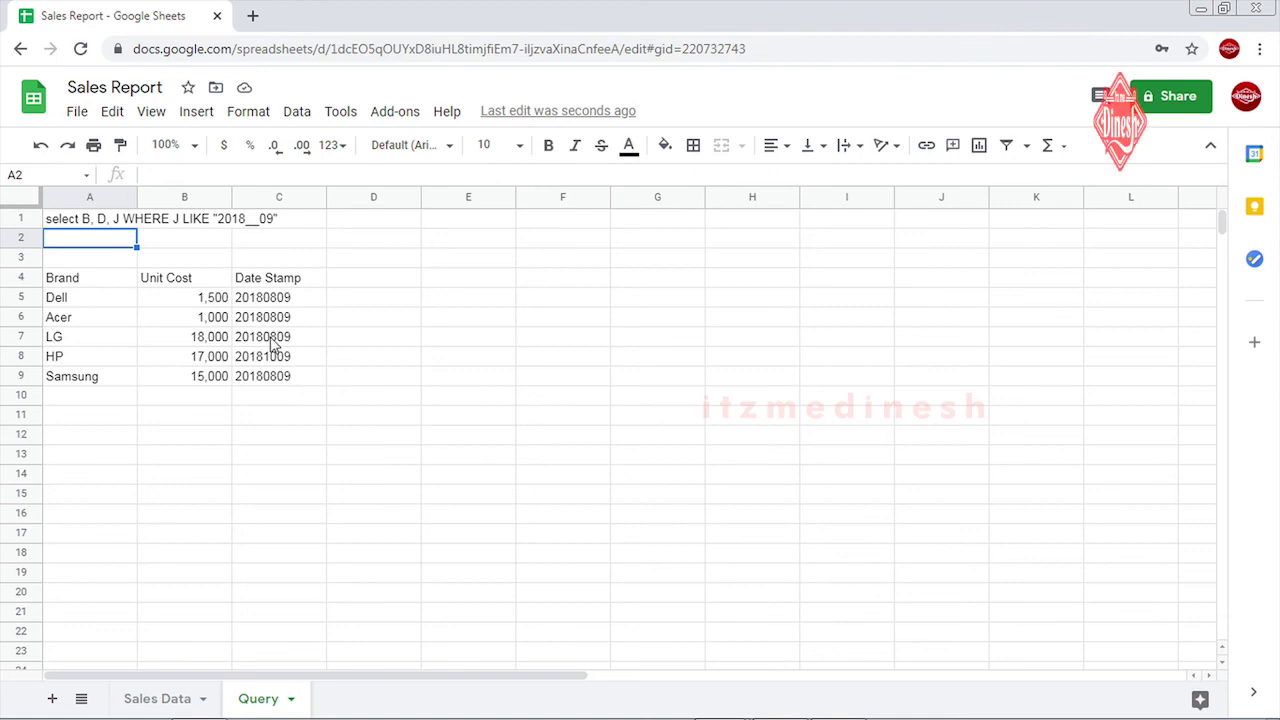
left_click(276, 300)
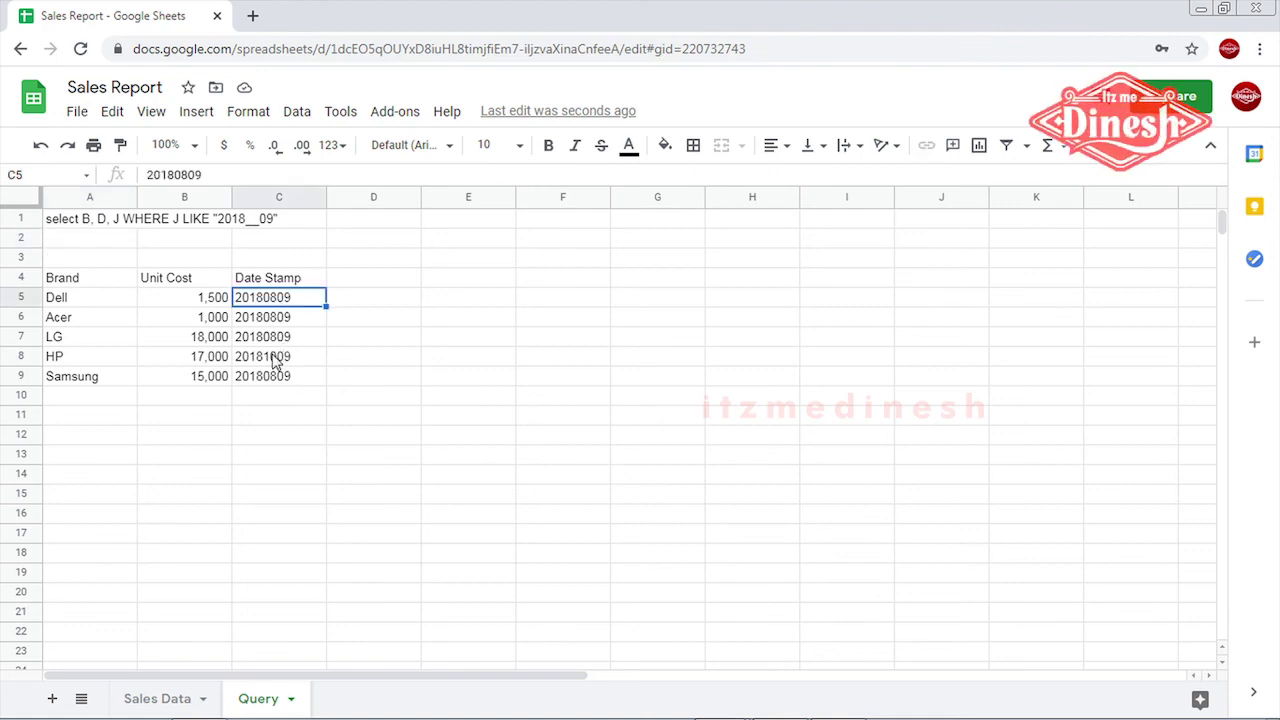
left_click(276, 360)
left_click(272, 380)
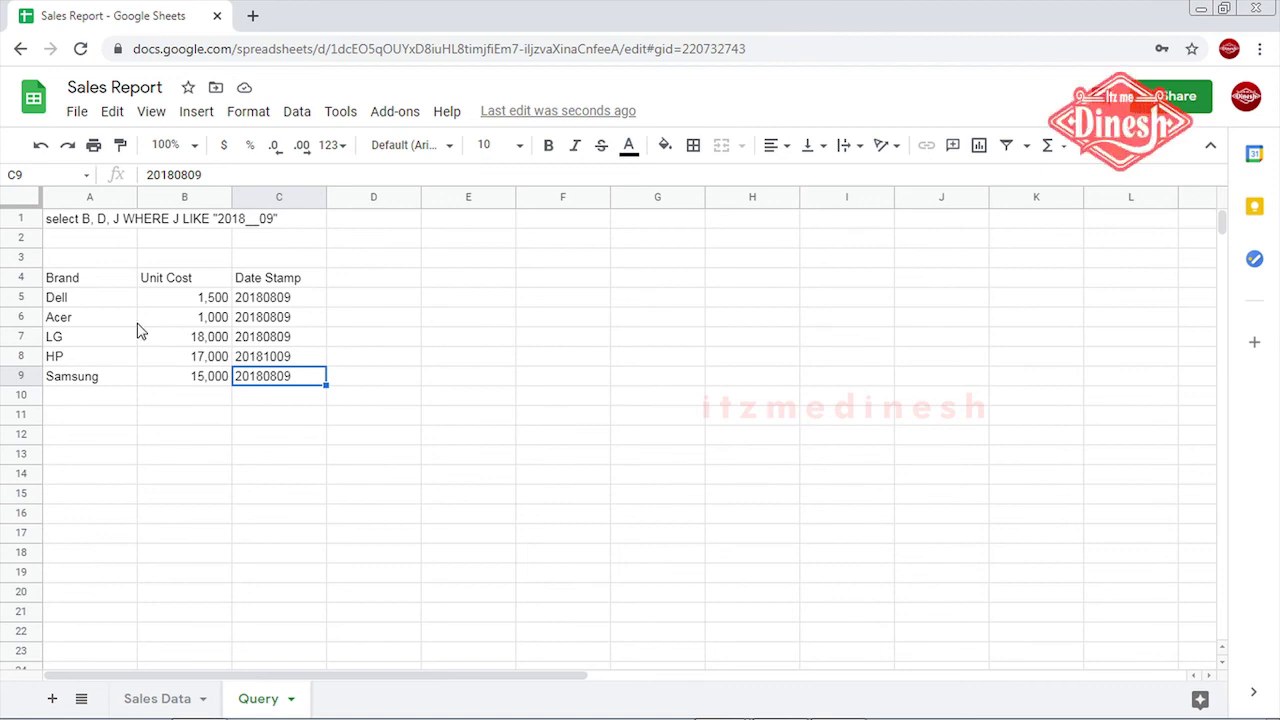
key("ctrl+Home")
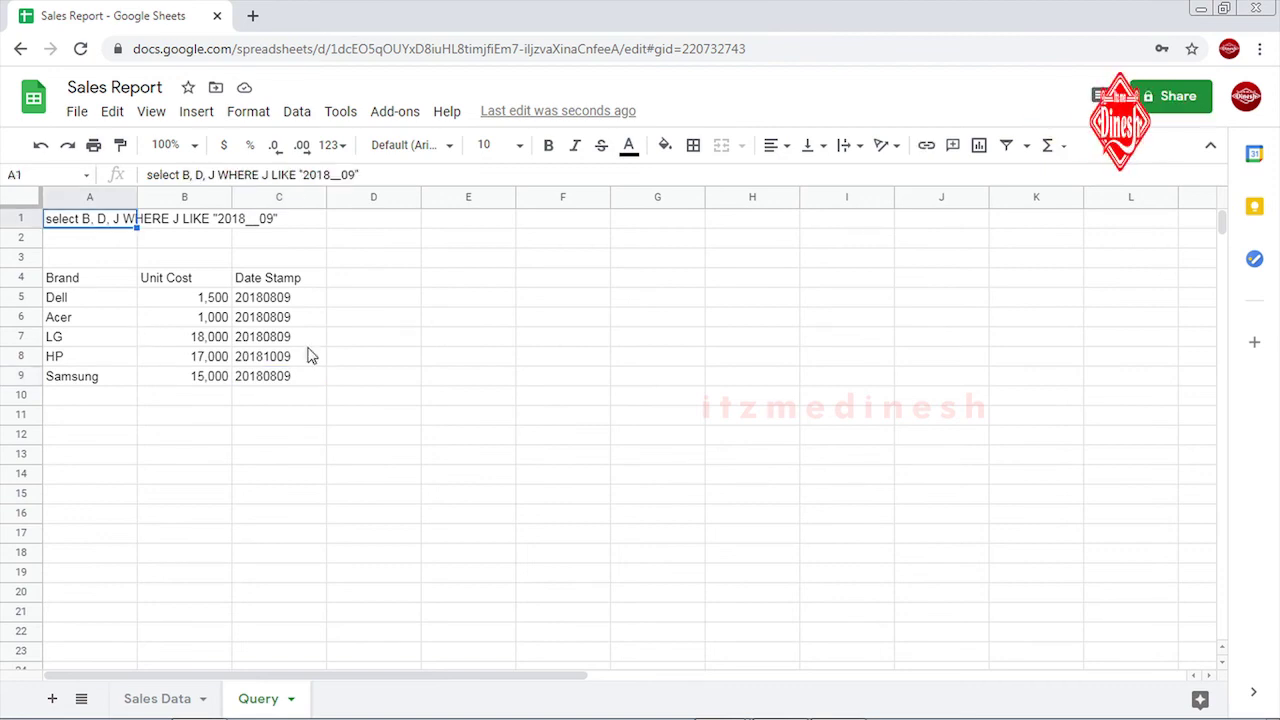